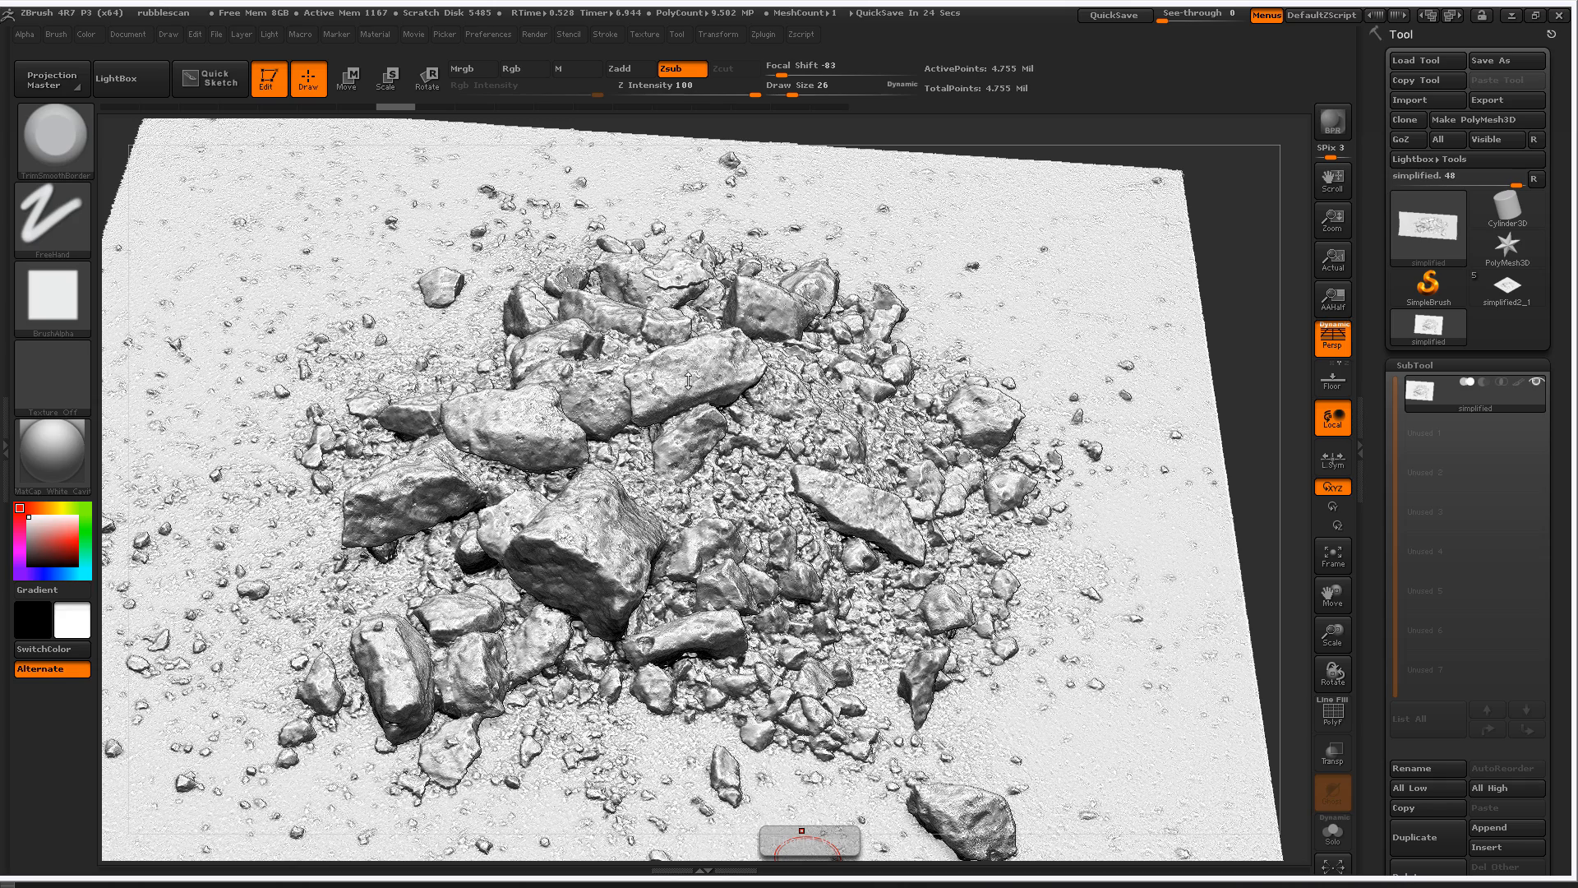
- Flatten part of the elongated upper-centre rock with a trim brush stroke, and change the brush's square alpha to a soft round one
click(59, 149)
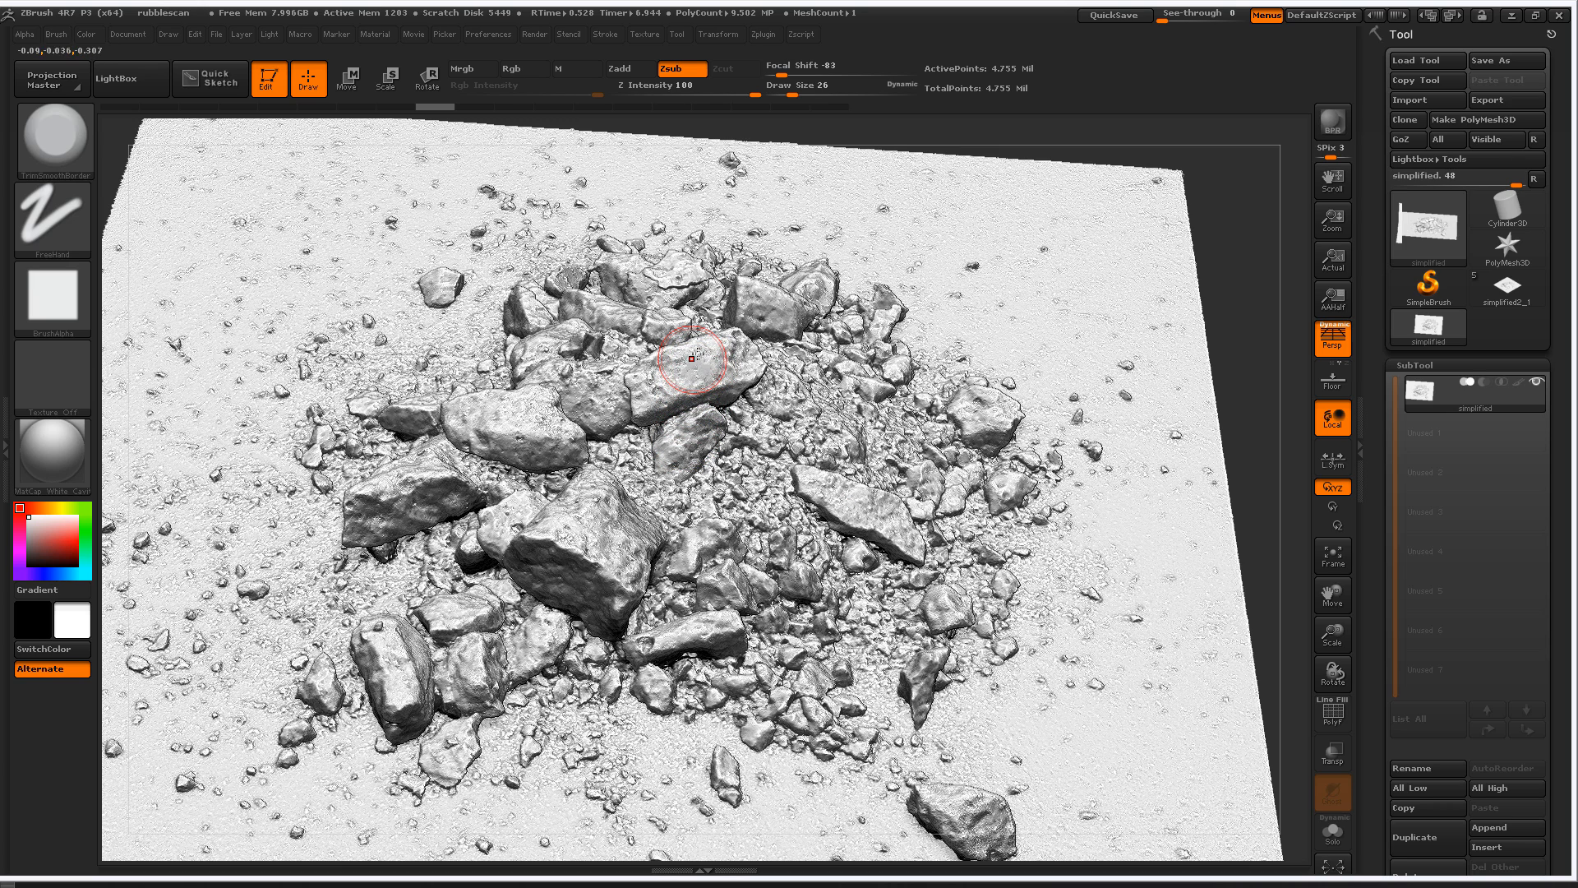
mouse_move(692, 358)
mouse_down()
mouse_move(722, 363)
mouse_move(650, 365)
mouse_up()
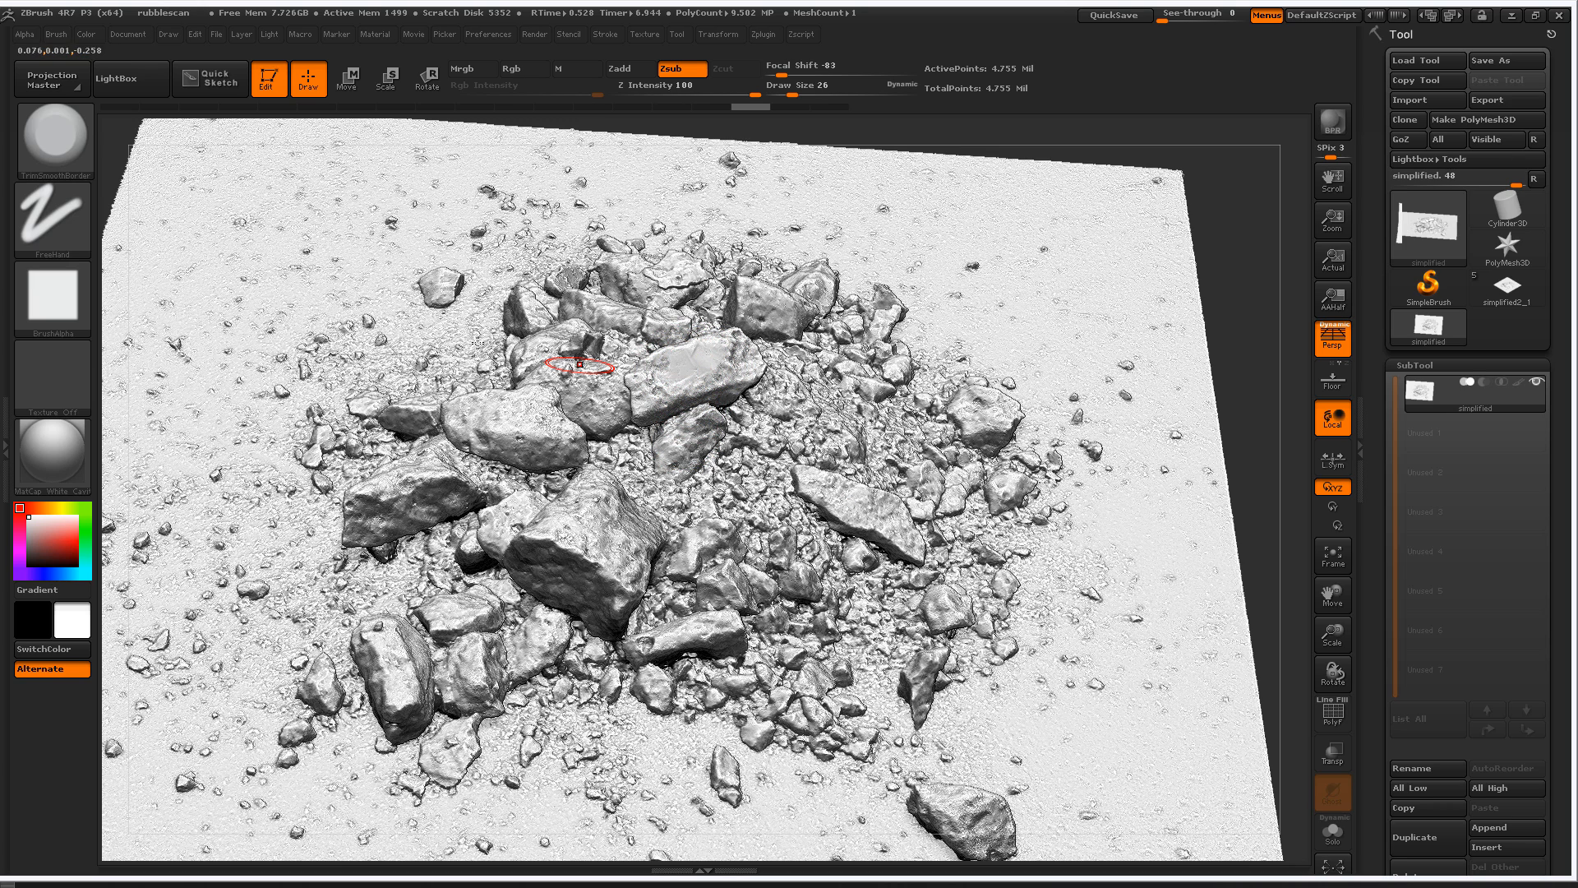
click(53, 296)
click(229, 309)
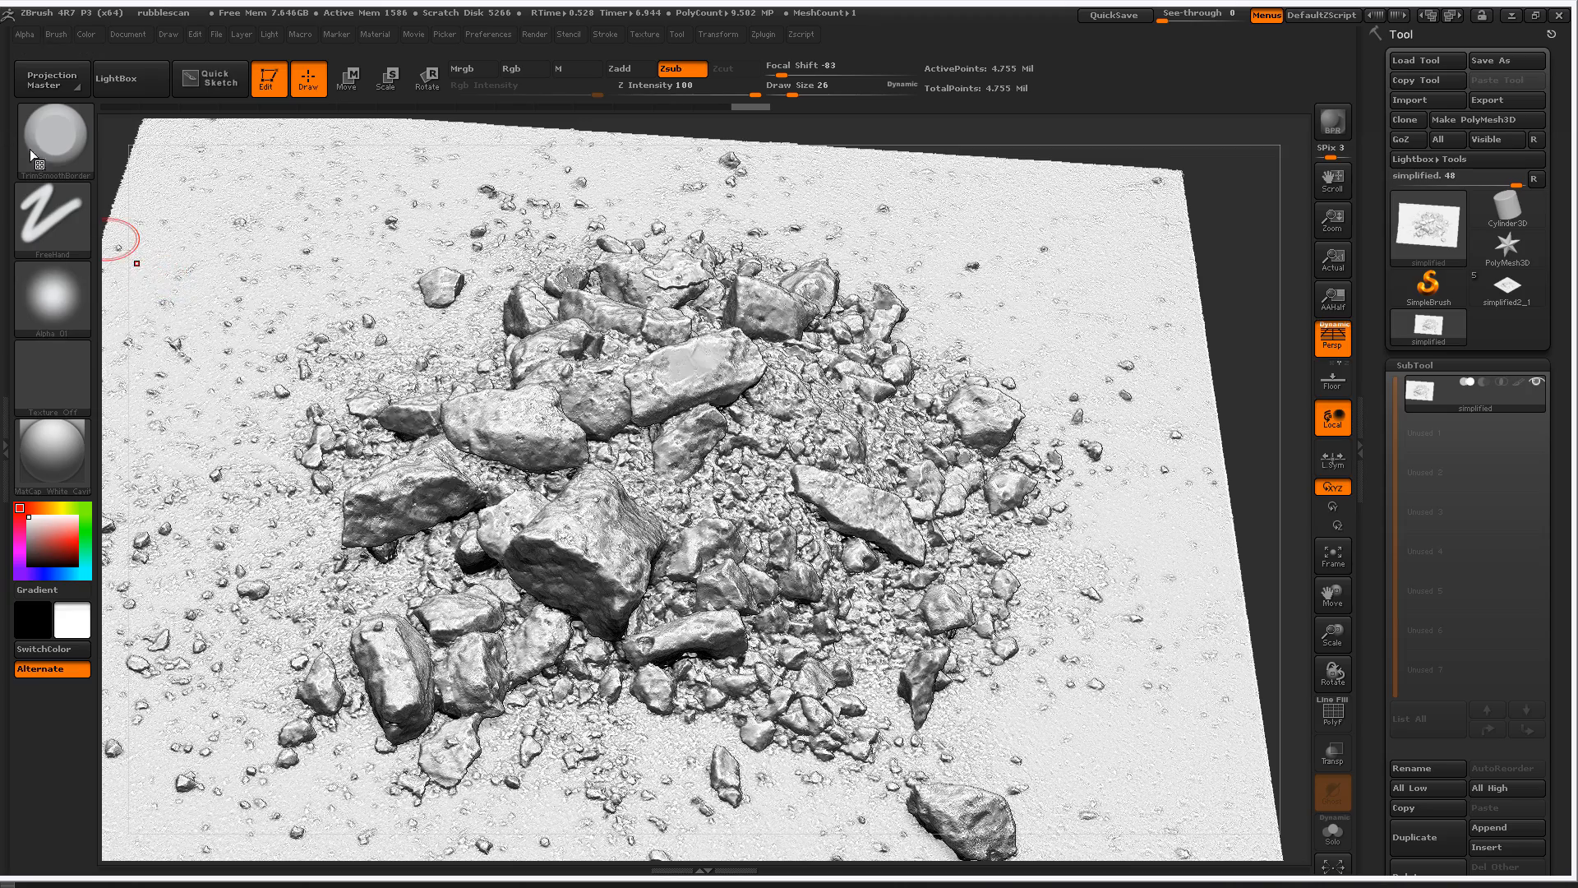
- Keep the same trim brush and flatten the surfaces of the two large upper rocks with soft-alpha strokes
click(56, 134)
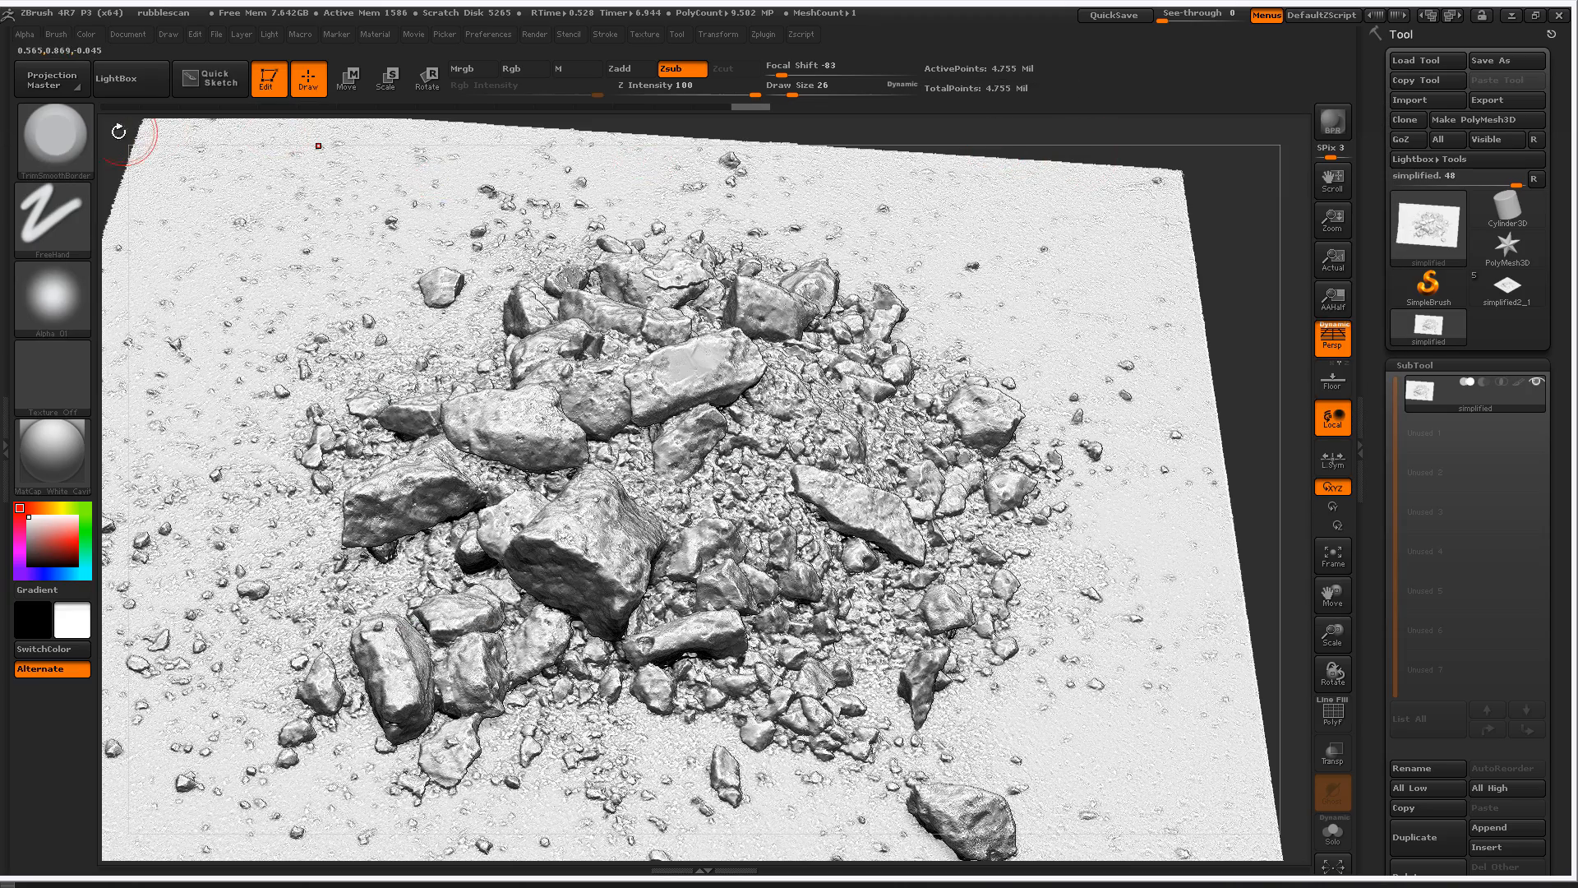
click(69, 148)
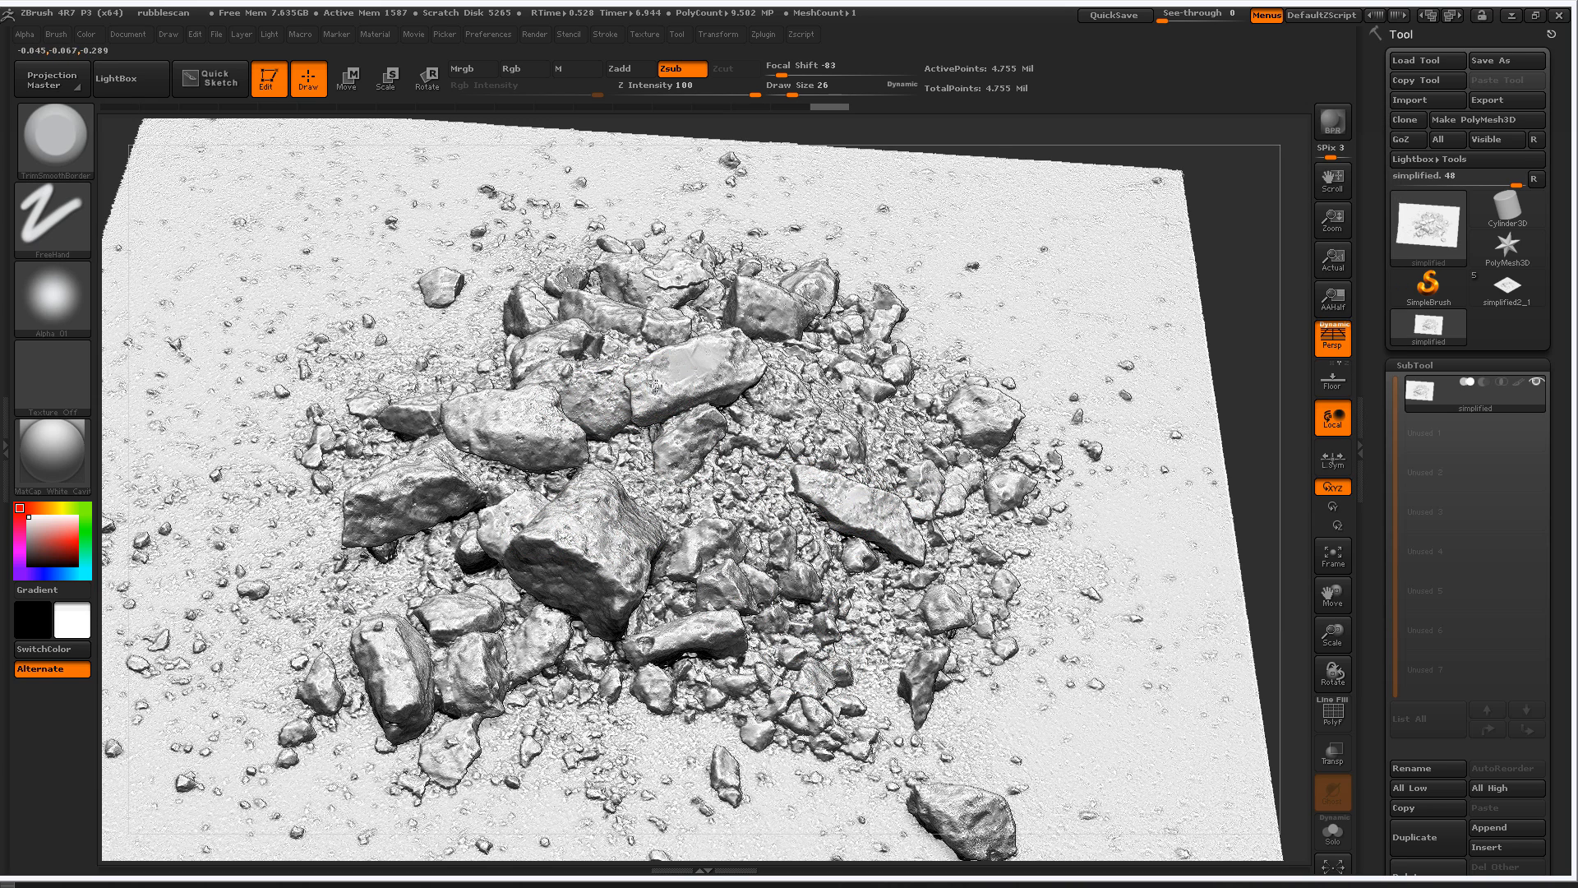
mouse_move(656, 385)
mouse_down()
mouse_move(700, 361)
mouse_move(690, 384)
mouse_move(667, 379)
mouse_move(712, 359)
mouse_move(687, 359)
mouse_up()
mouse_move(494, 425)
mouse_down()
mouse_move(530, 411)
mouse_move(490, 415)
mouse_move(511, 422)
mouse_up()
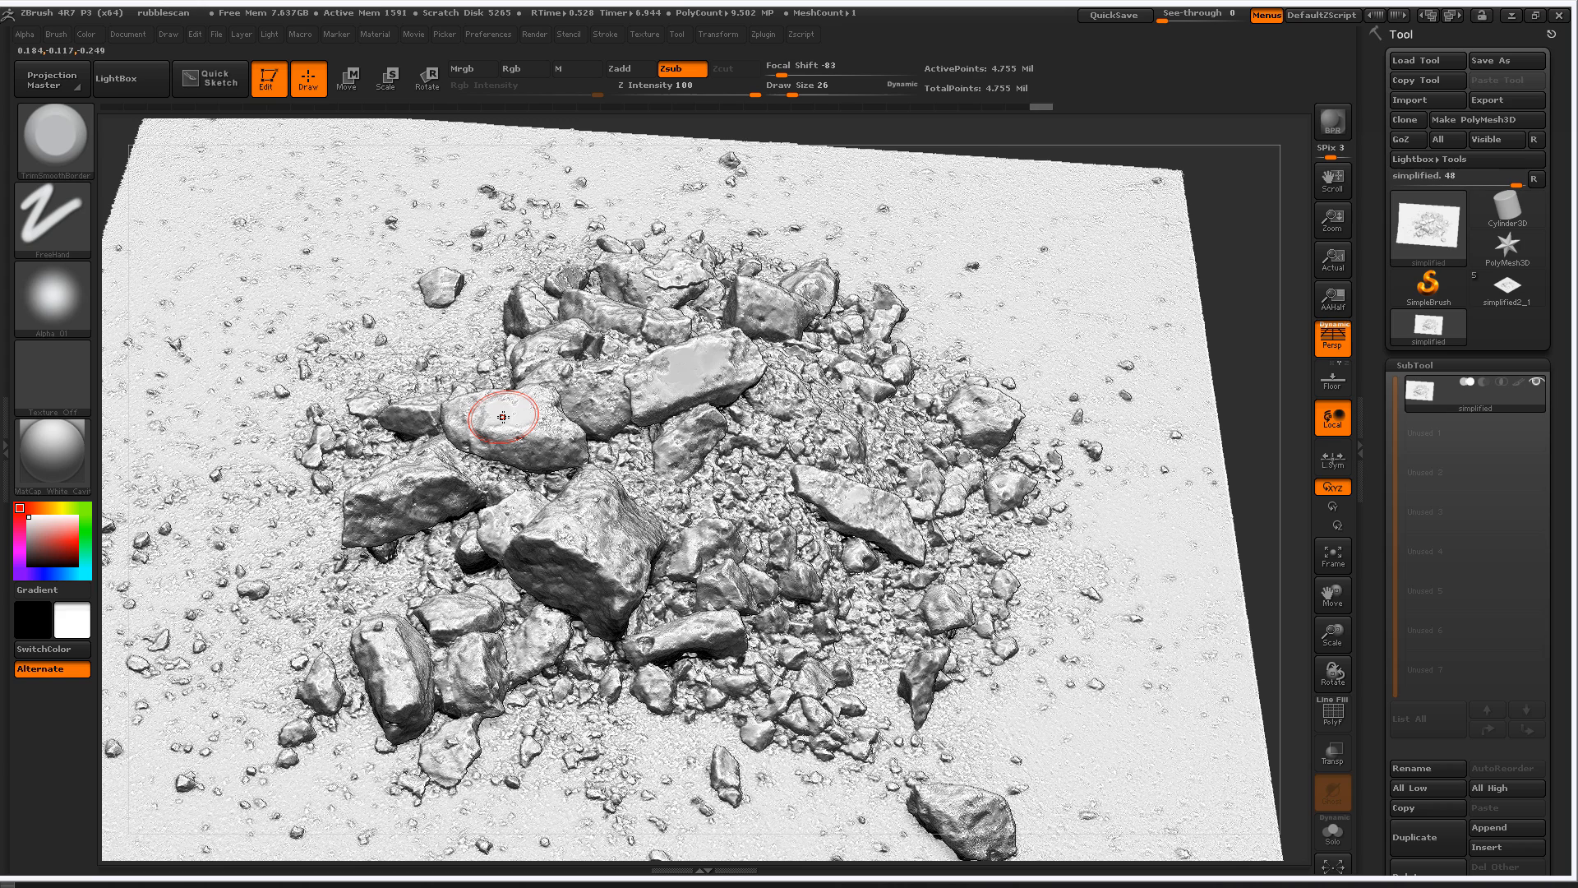
- Switch to the simplified2_1 tool and activate its simplified1 subtool
click(1509, 292)
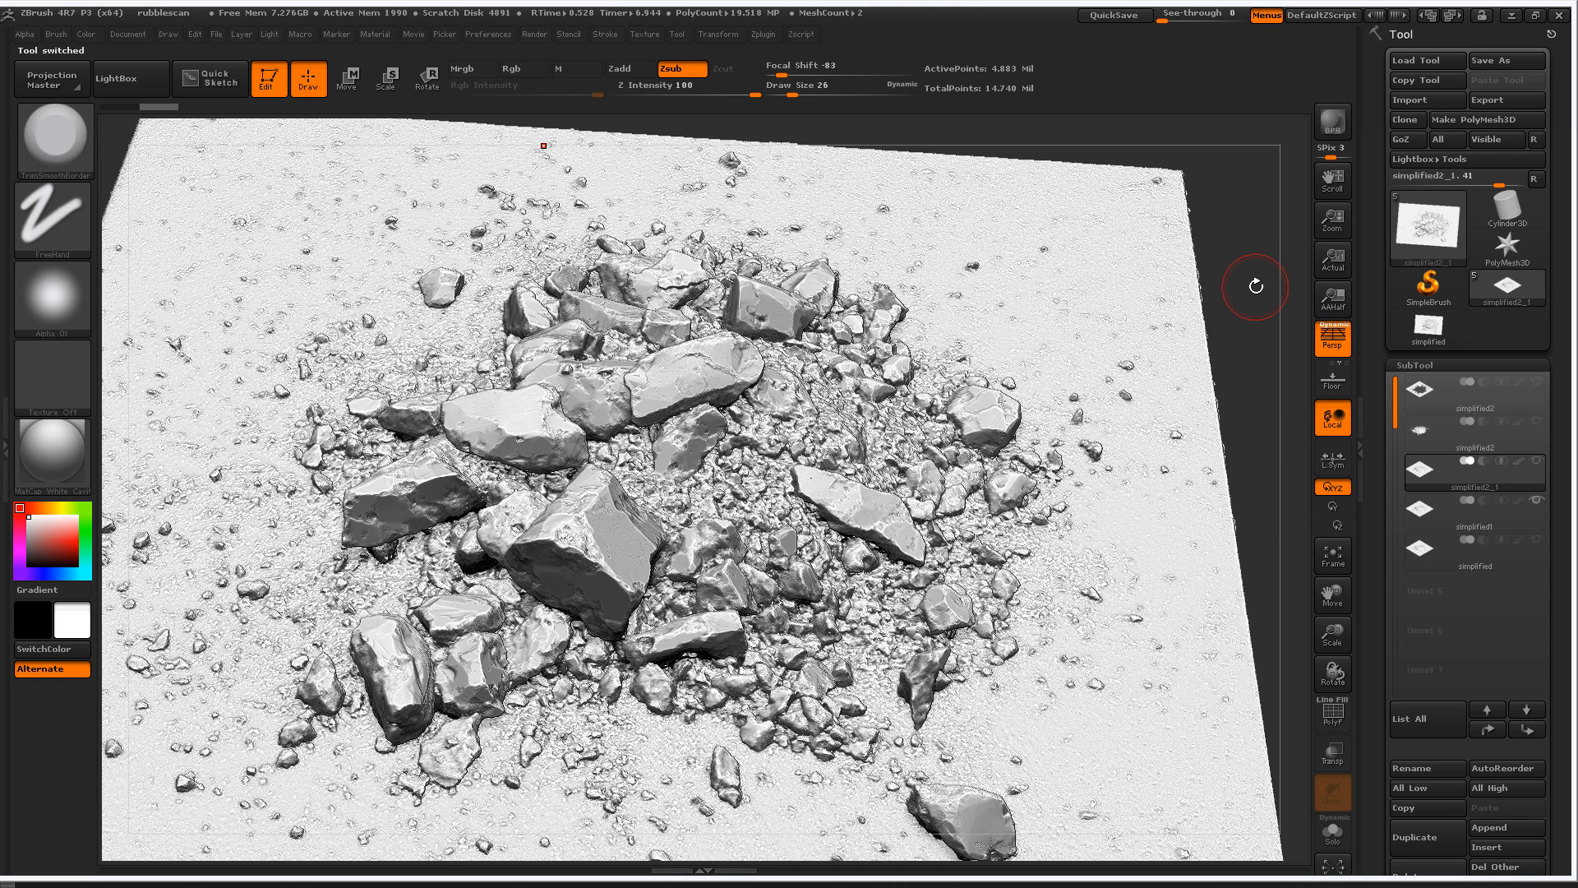
drag(1248, 285, 1275, 320)
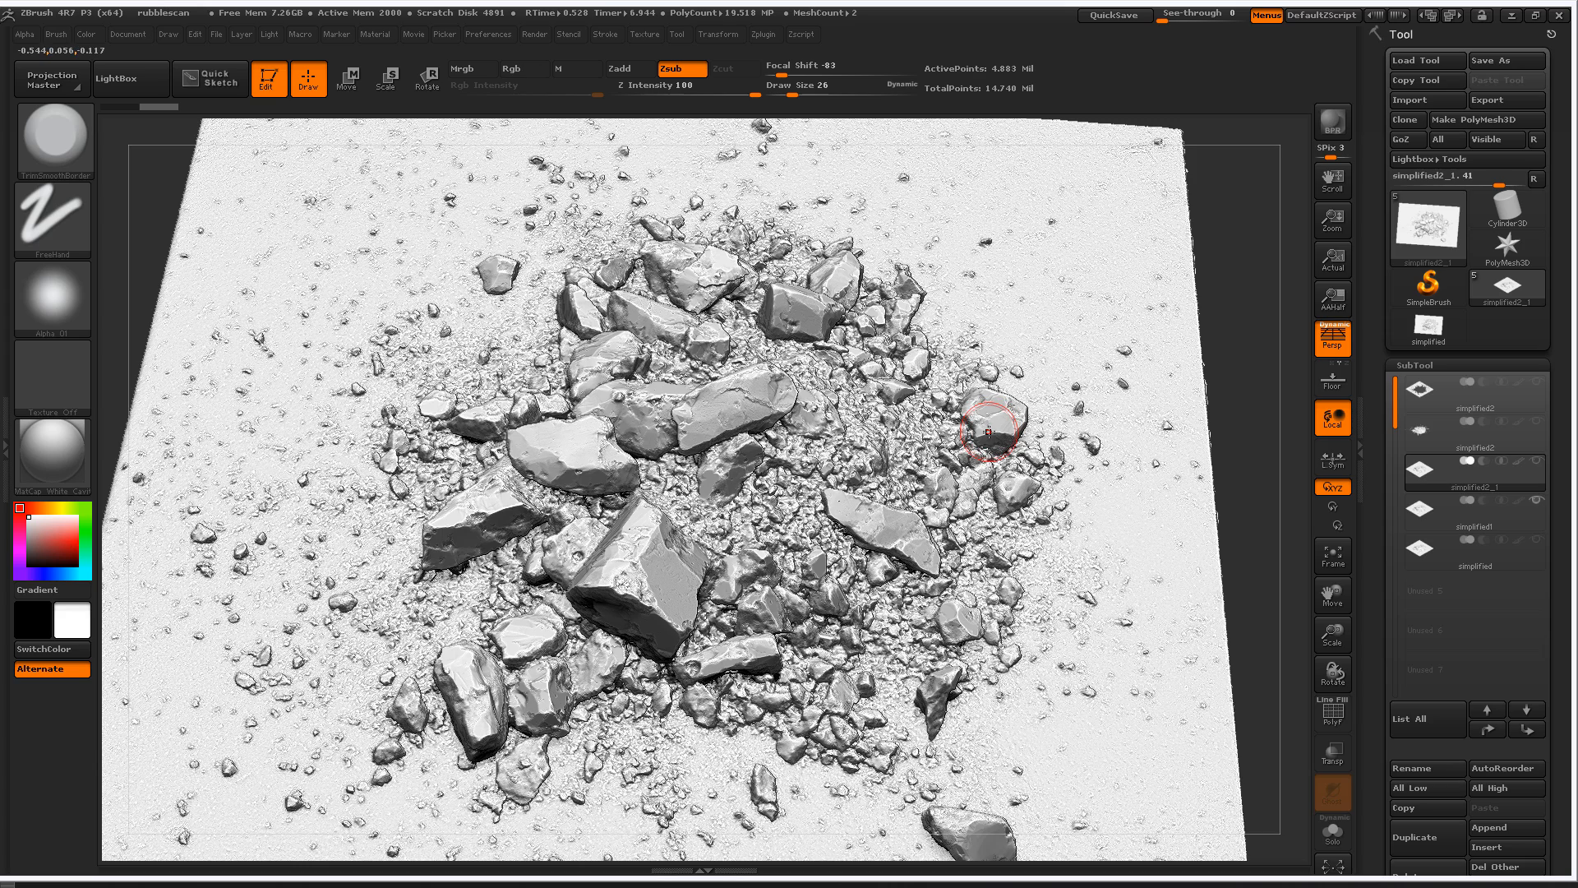
click(1479, 512)
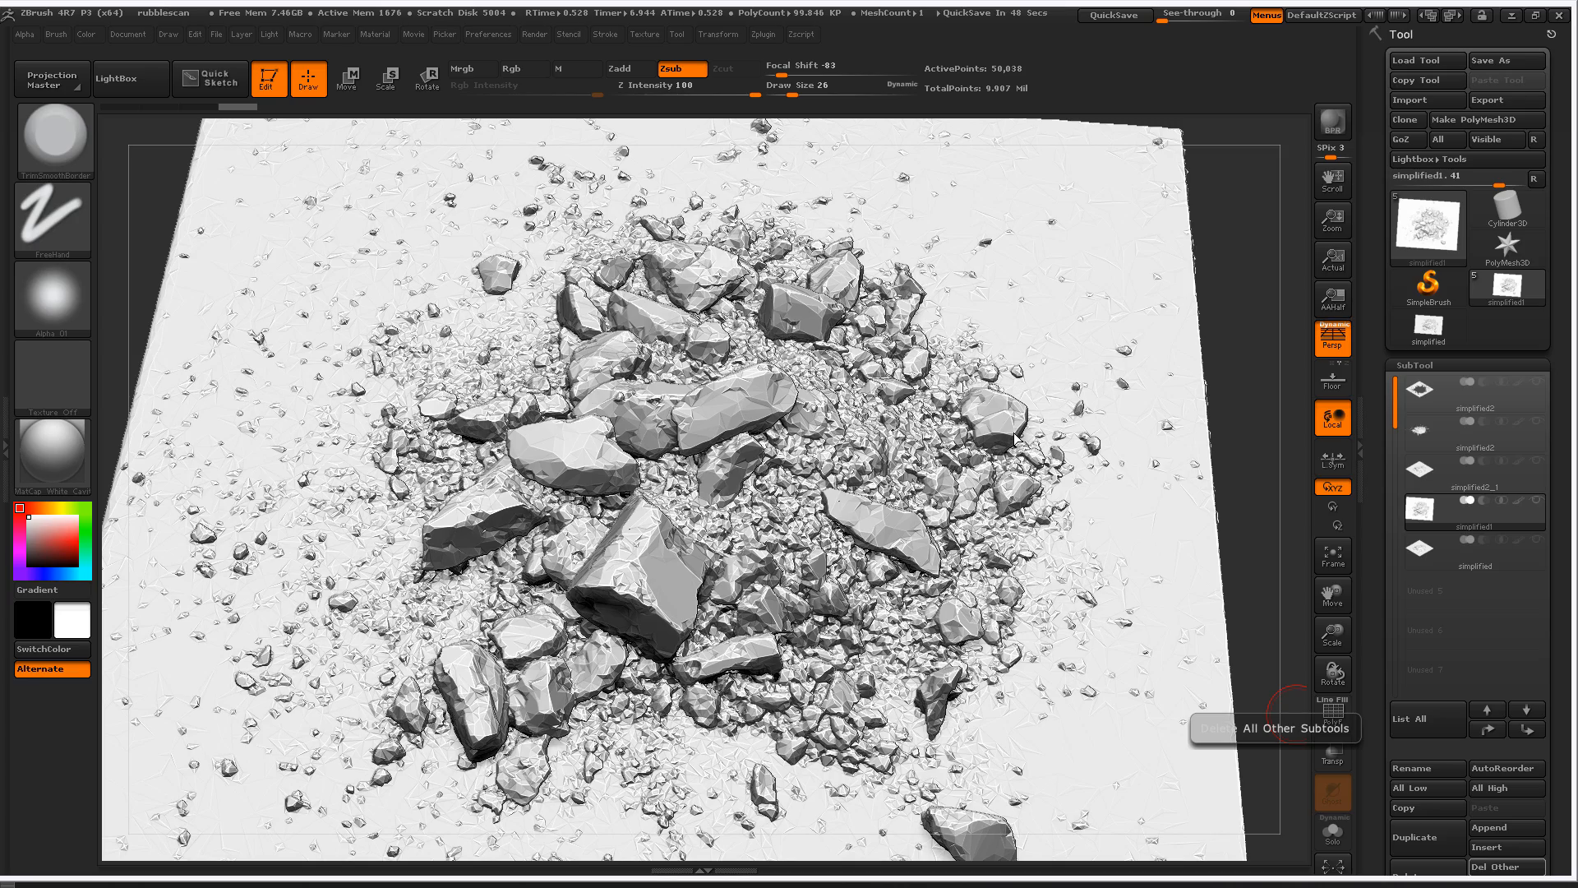
- Smooth the small faceted debris between the large rocks on the simplified1 subtool
mouse_move(1250, 325)
mouse_down()
mouse_move(1270, 416)
mouse_move(1262, 552)
mouse_move(1288, 572)
mouse_move(1068, 526)
mouse_up()
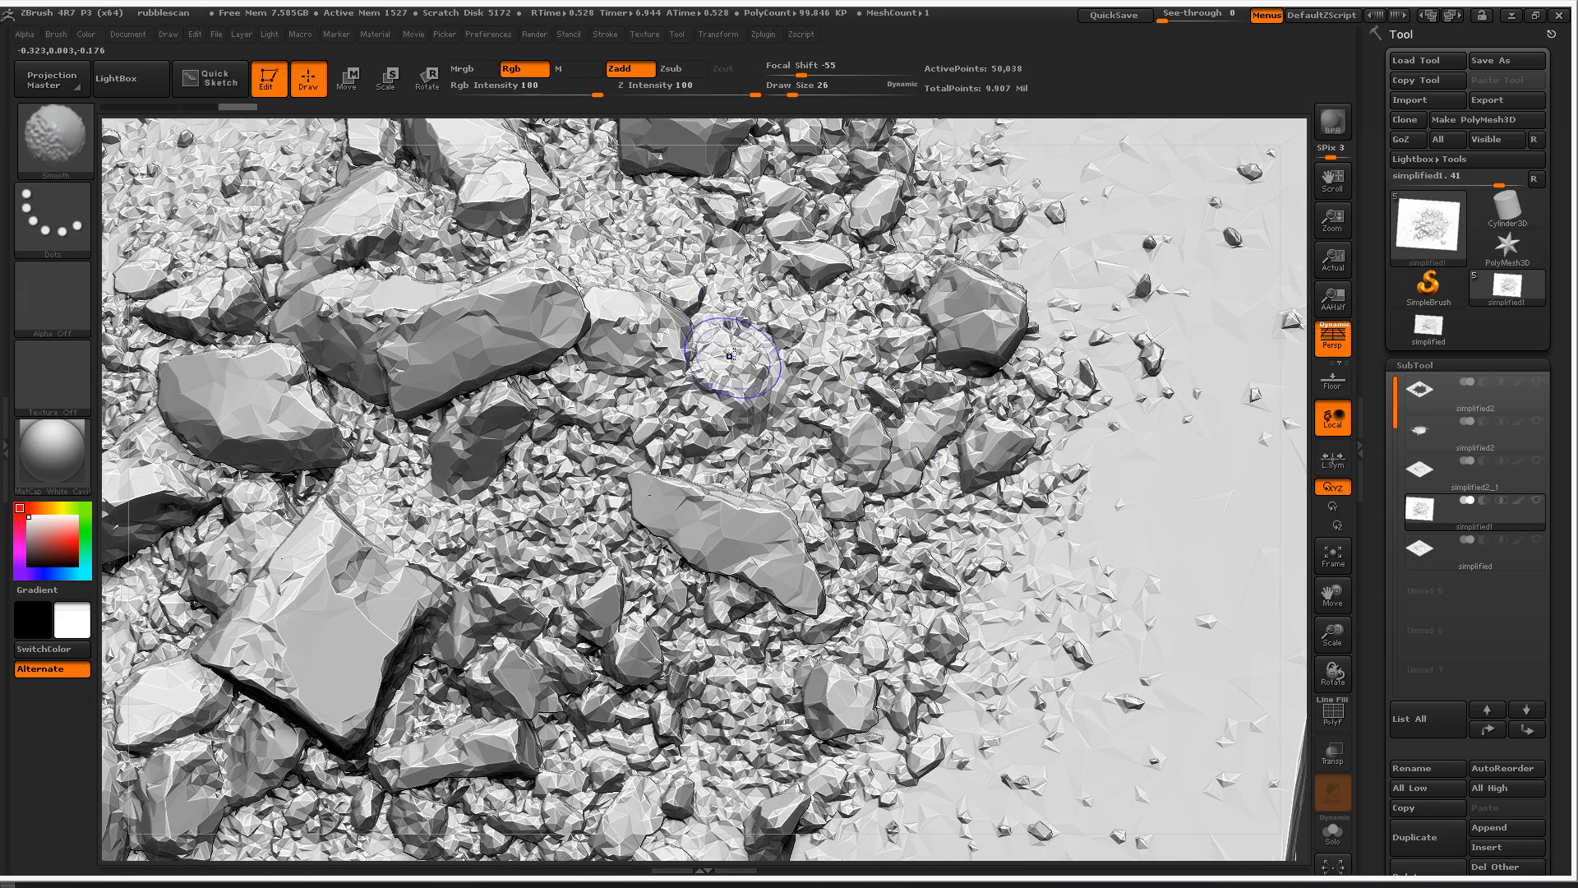
mouse_move(731, 360)
shift+mouse_down()
mouse_move(768, 382)
mouse_move(793, 363)
mouse_move(764, 330)
shift+mouse_up()
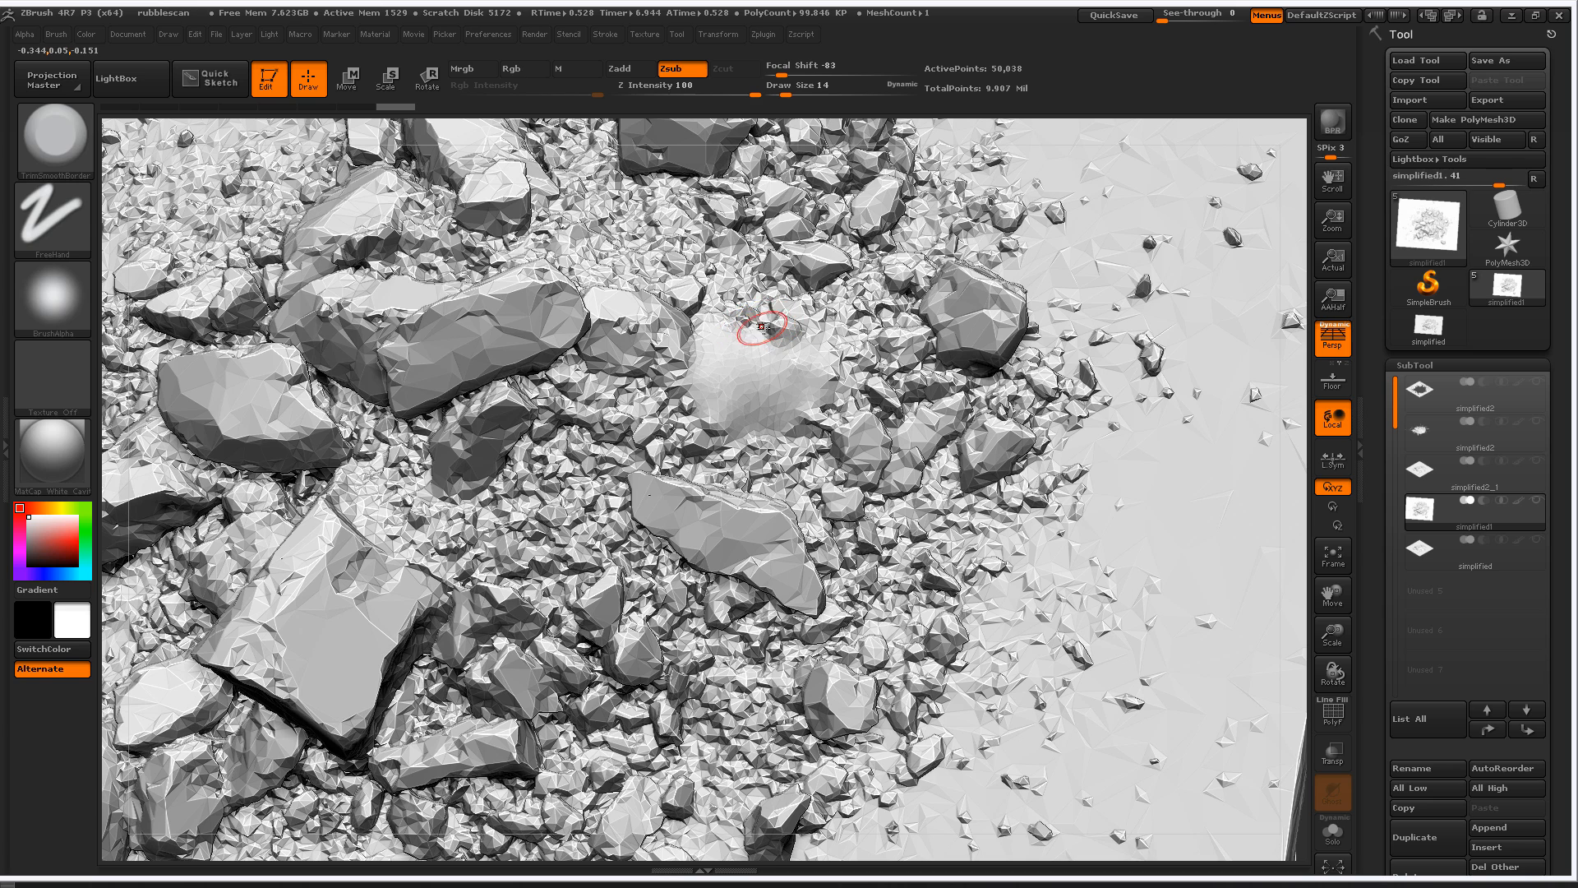
mouse_move(752, 316)
shift+mouse_down()
mouse_move(658, 221)
mouse_move(670, 199)
mouse_move(621, 206)
mouse_move(650, 275)
mouse_move(637, 411)
mouse_move(592, 407)
mouse_move(756, 452)
mouse_move(626, 400)
shift+mouse_up()
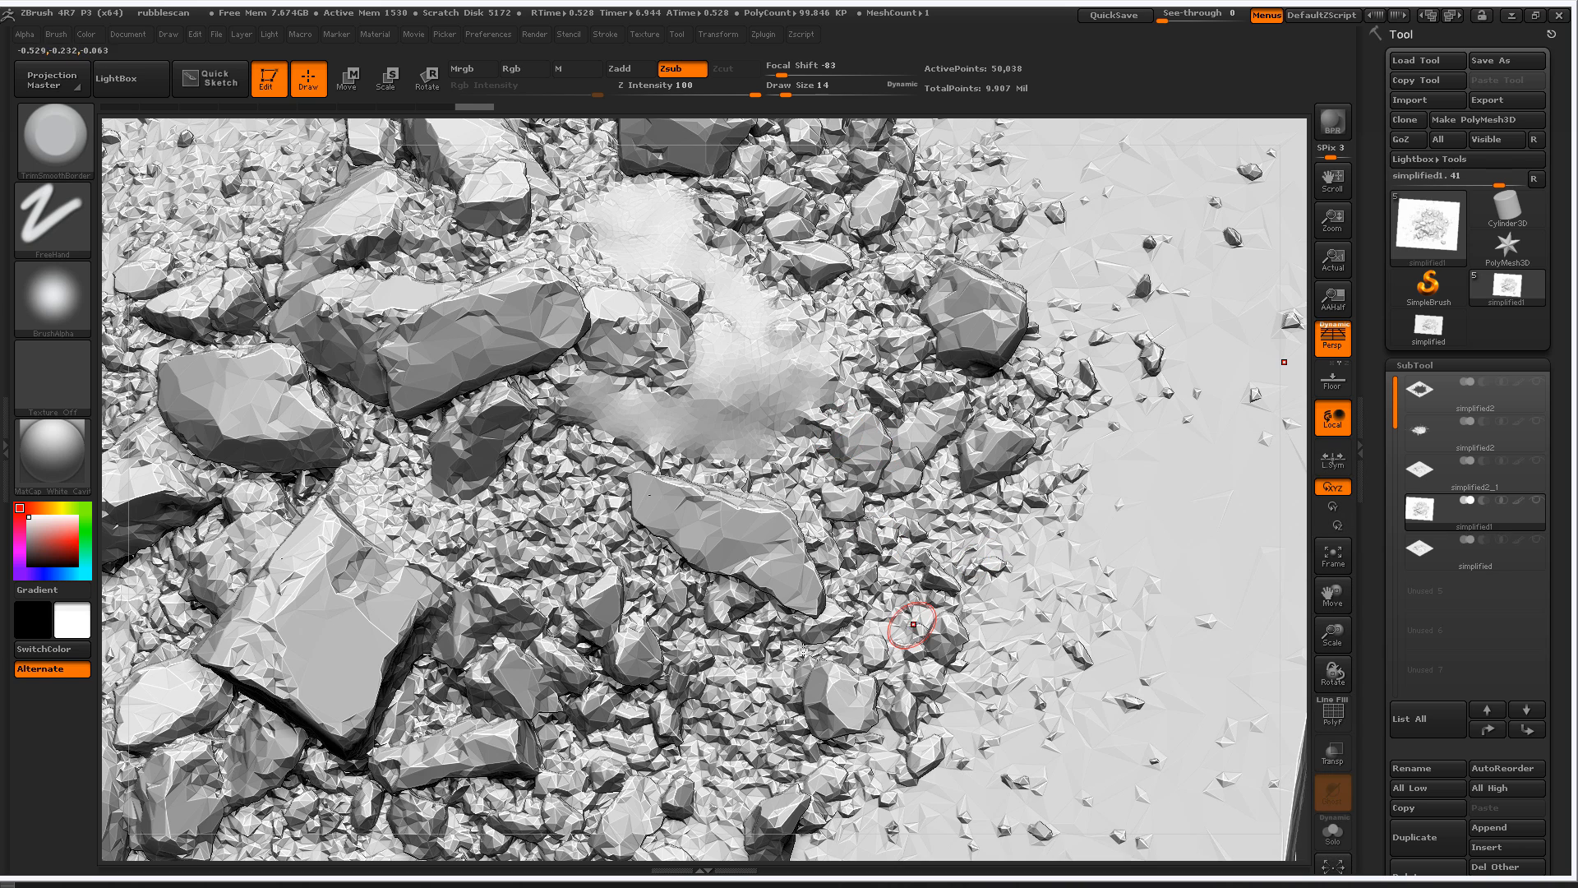
mouse_move(647, 459)
shift+mouse_down()
mouse_move(566, 444)
mouse_move(573, 395)
mouse_move(481, 522)
mouse_move(411, 505)
mouse_move(409, 468)
mouse_move(388, 453)
mouse_move(390, 533)
shift+mouse_up()
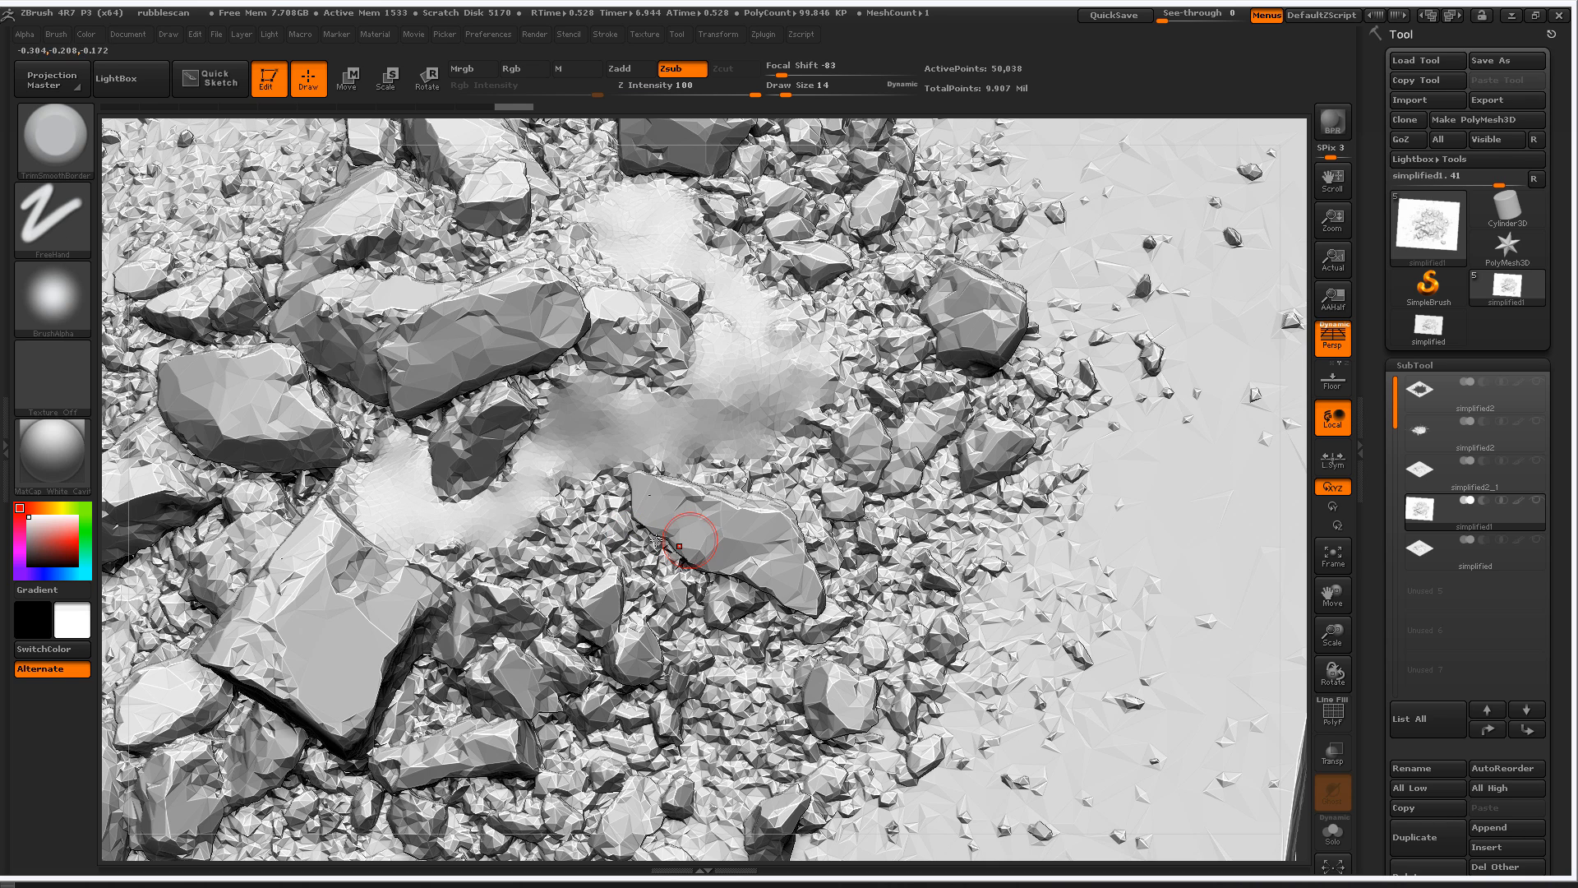
- Activate the simplified subtool, and examine the low-poly rubble_decimated001 mesh in 3ds Max
click(1421, 556)
alt+drag(1293, 658, 1183, 563)
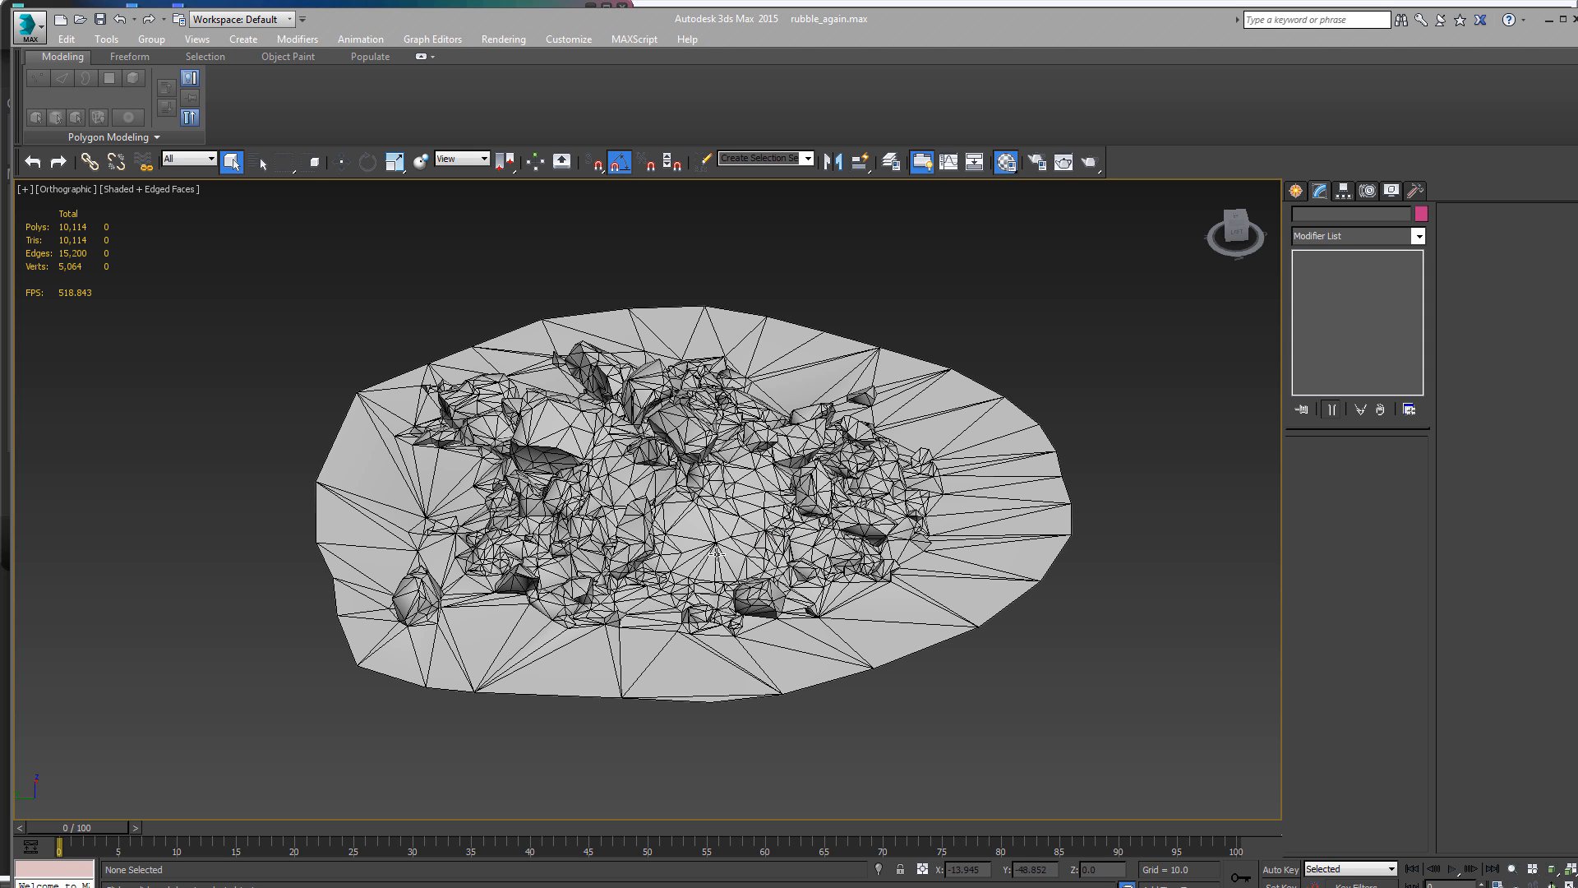
click(711, 526)
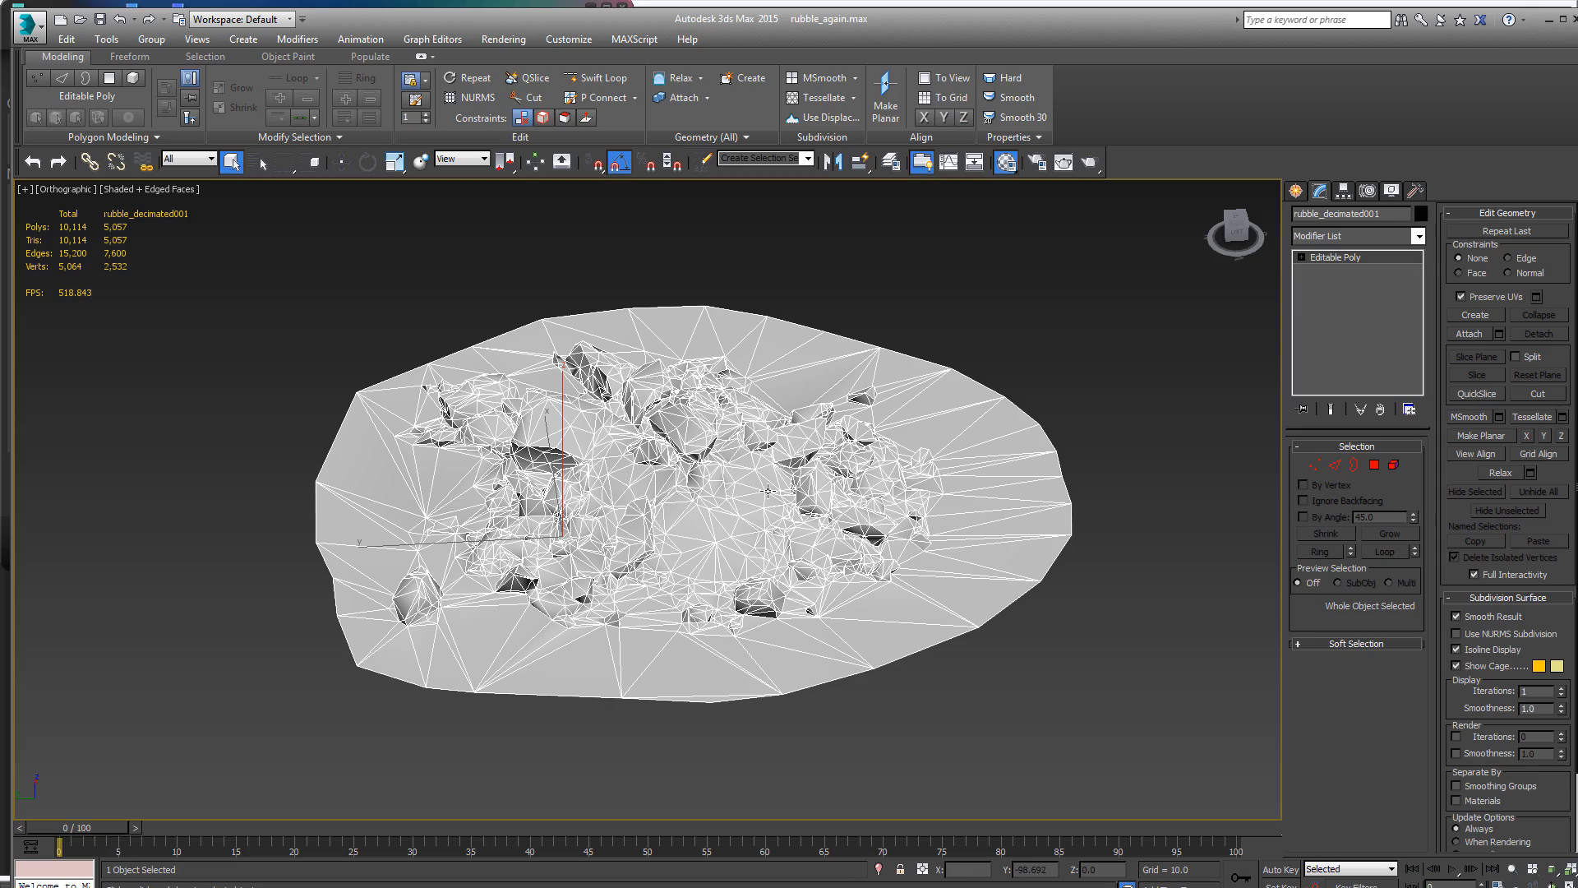
alt+middle_drag(665, 469, 904, 493)
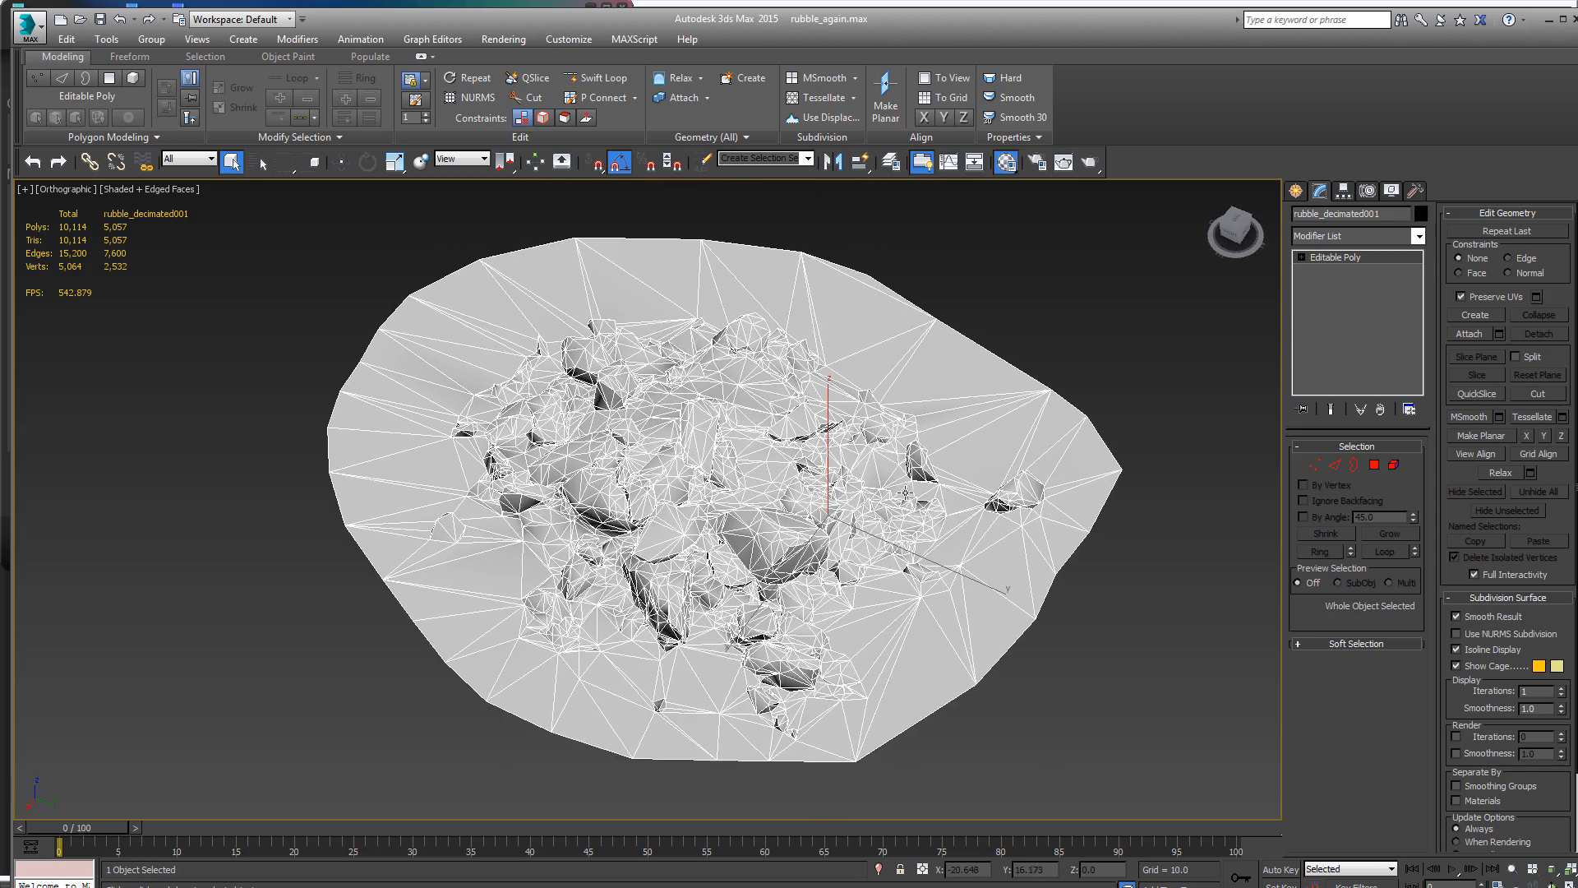
click(1123, 314)
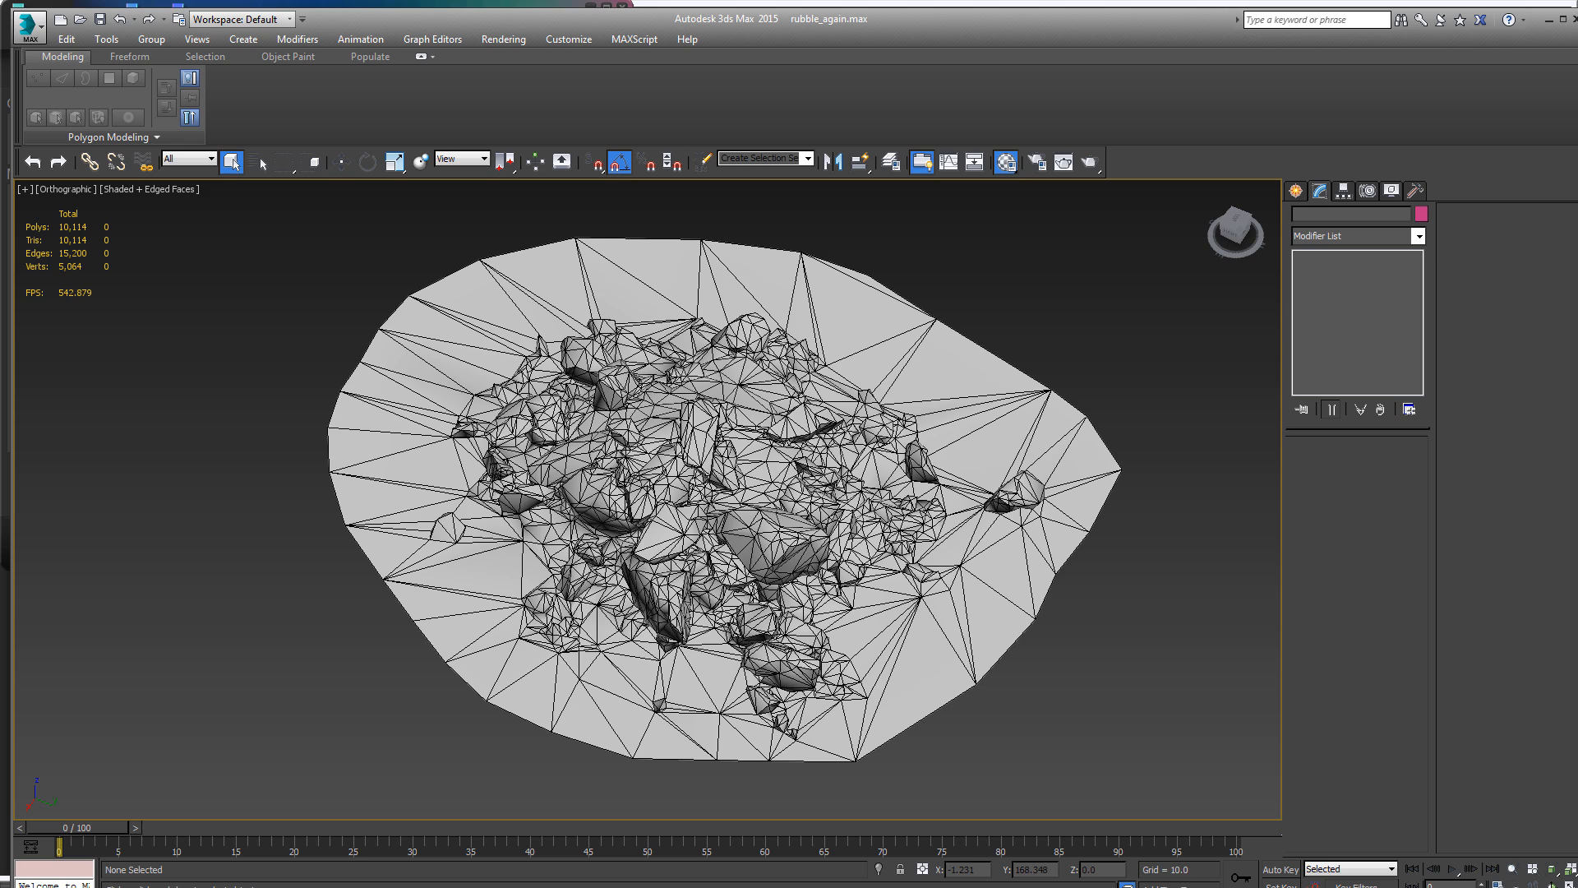
- Switch to ZBrush and activate the detailed simplified2_1 subtool
key(alt+Tab)
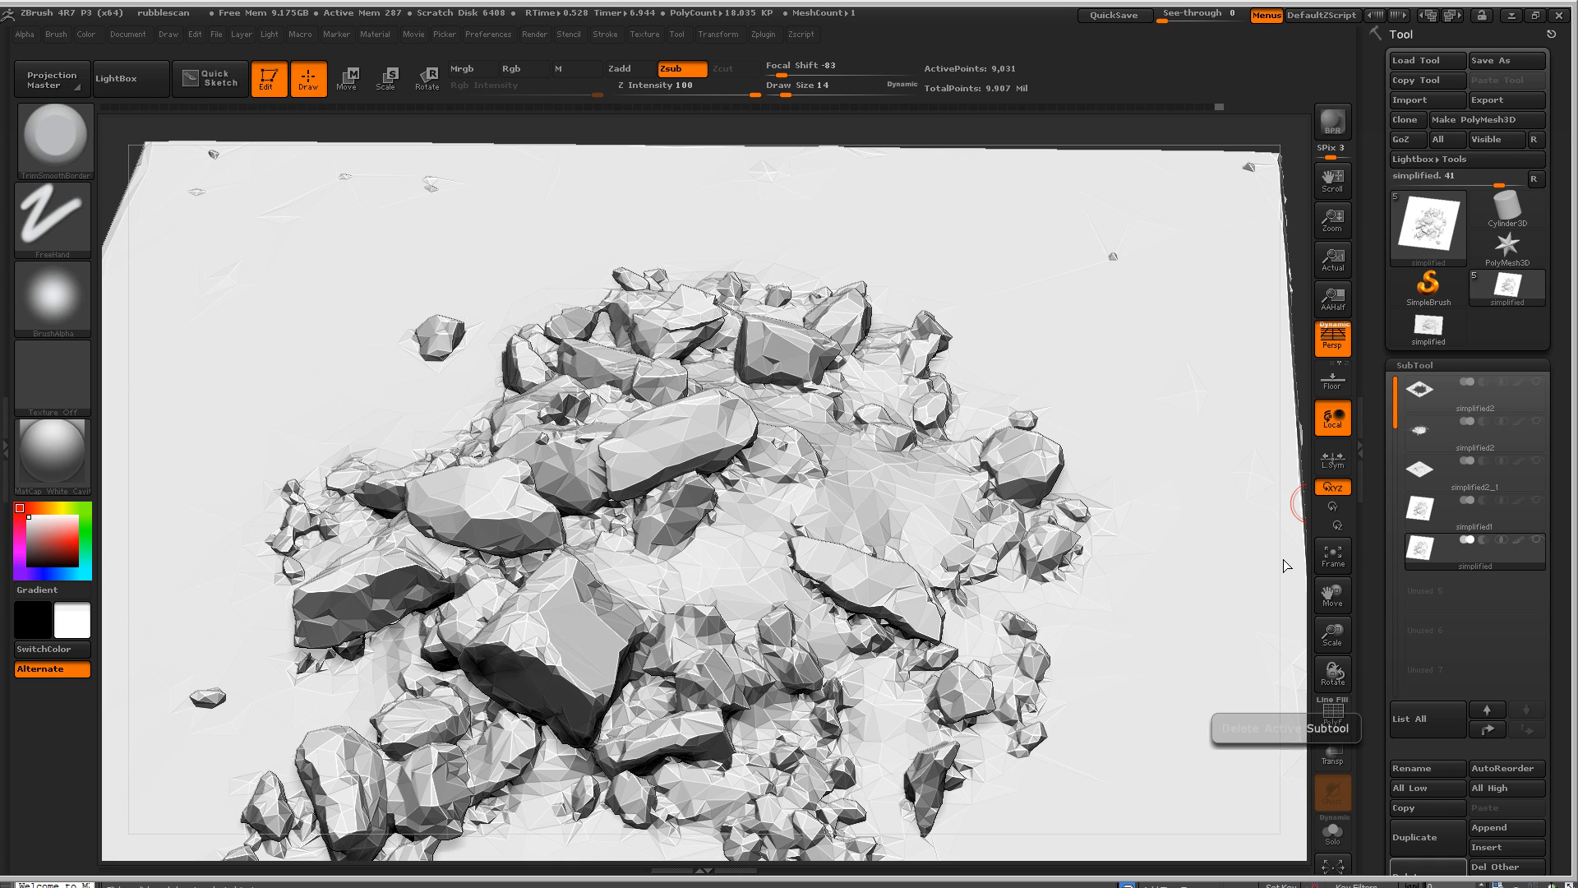
click(1434, 471)
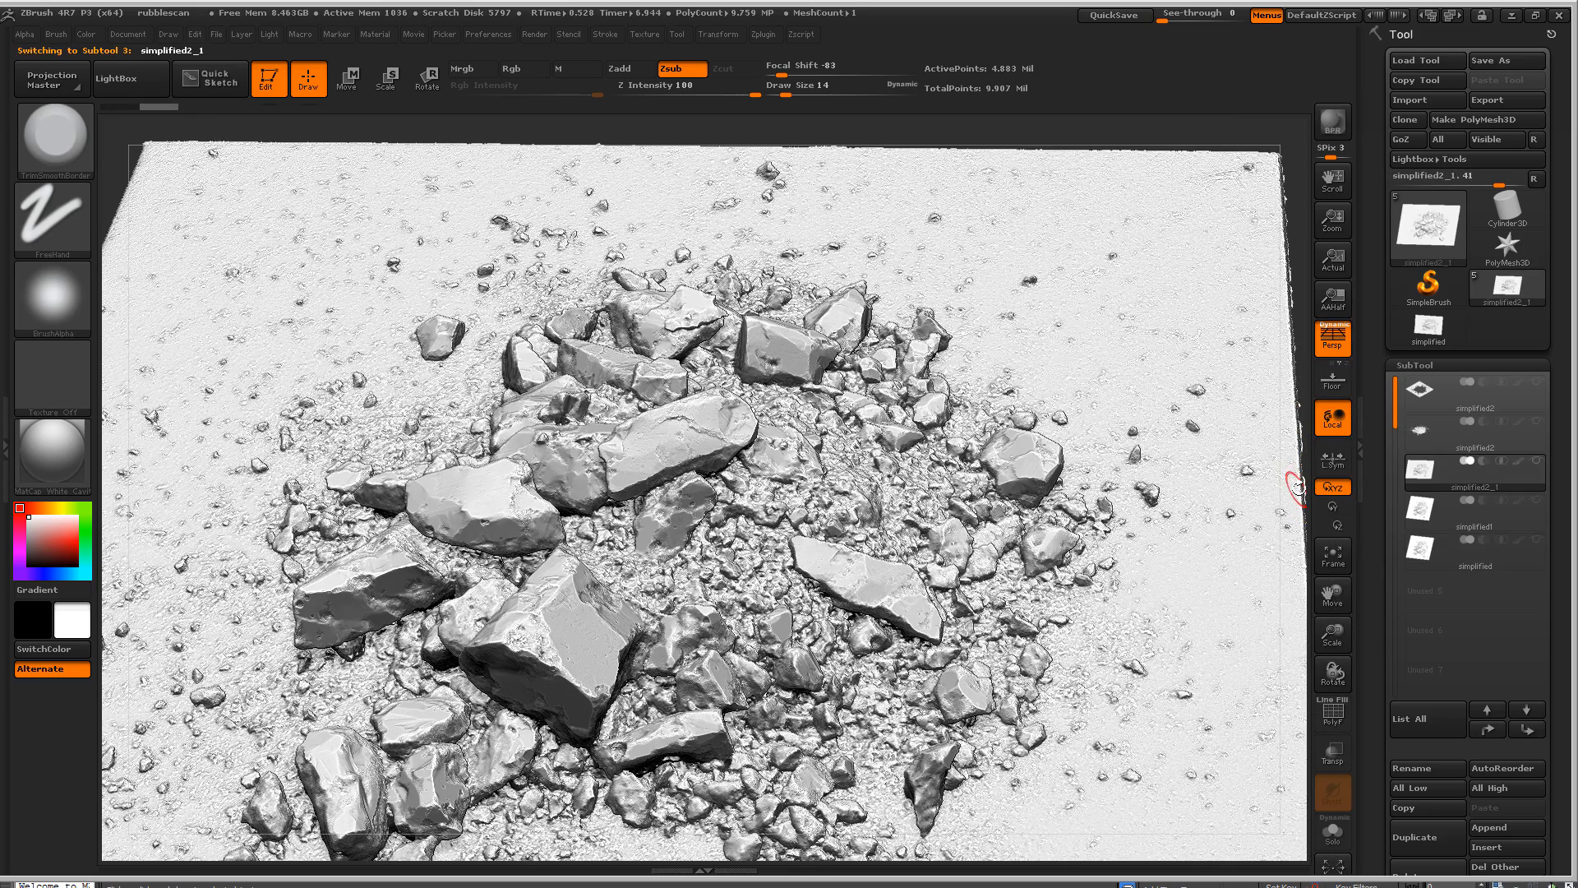
alt+drag(1284, 488, 1305, 472)
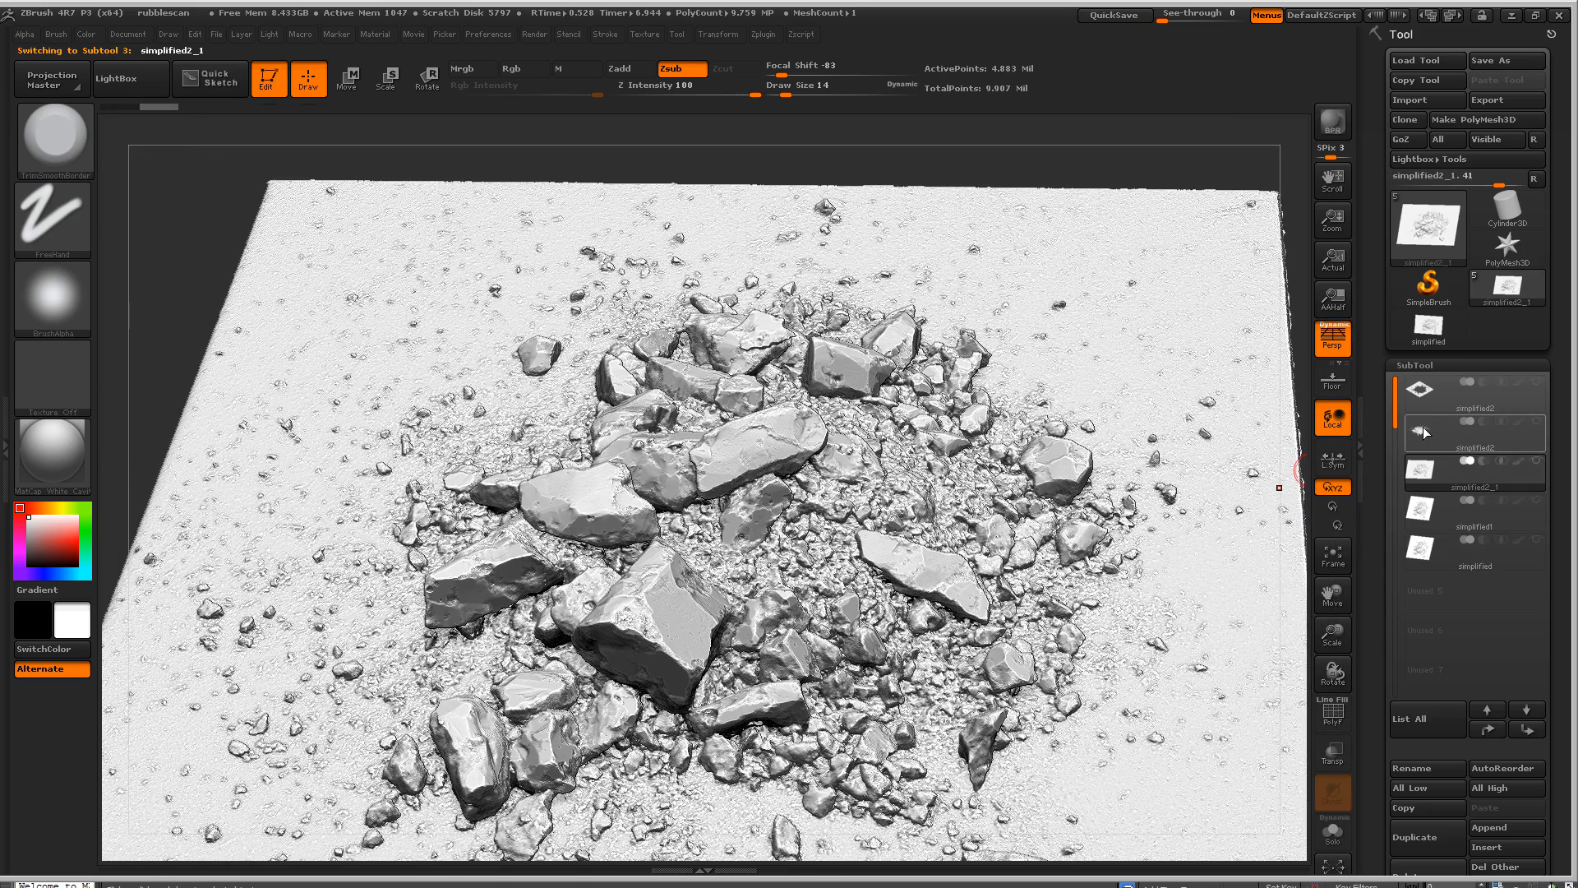
- Activate the simplified2 subtool without the ground plane and turn off perspective in a straight side view
click(1422, 429)
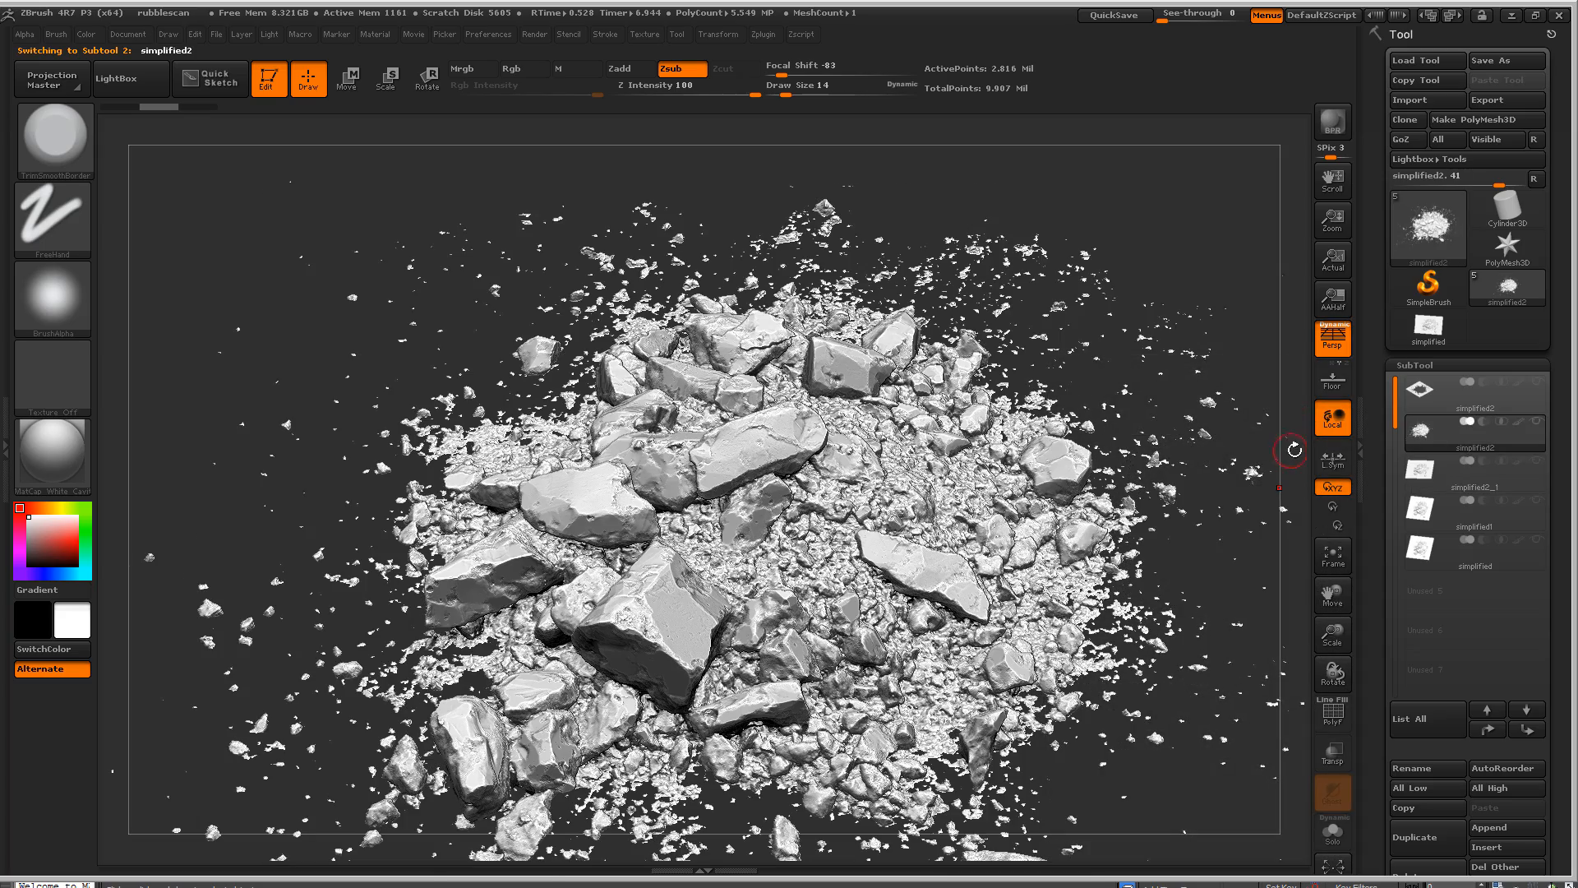
drag(1290, 450, 1299, 375)
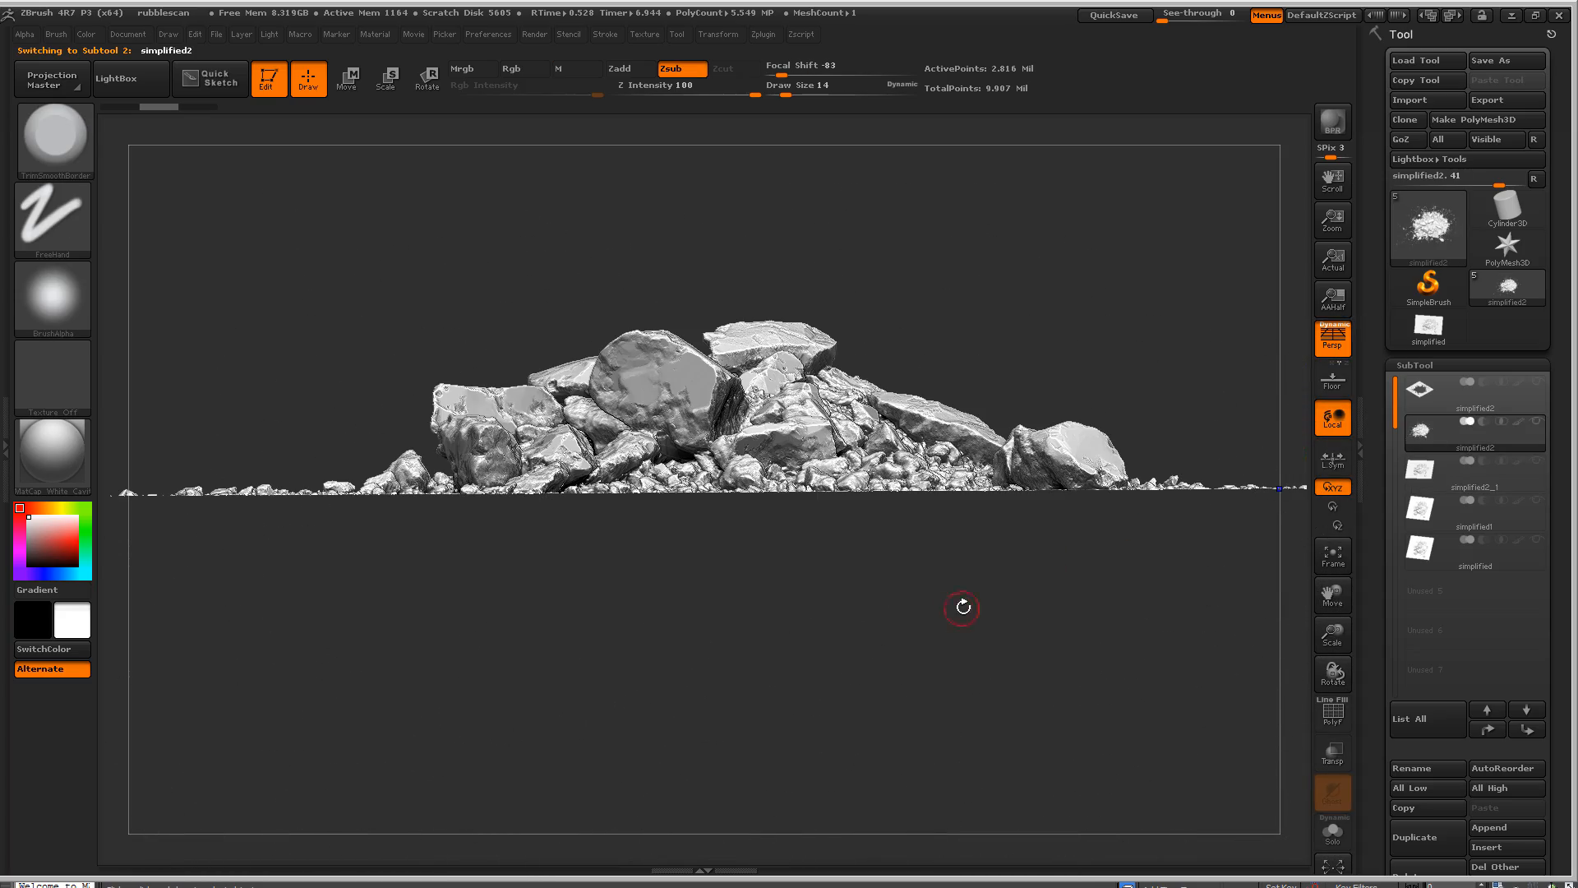
drag(964, 607, 718, 599)
click(1332, 336)
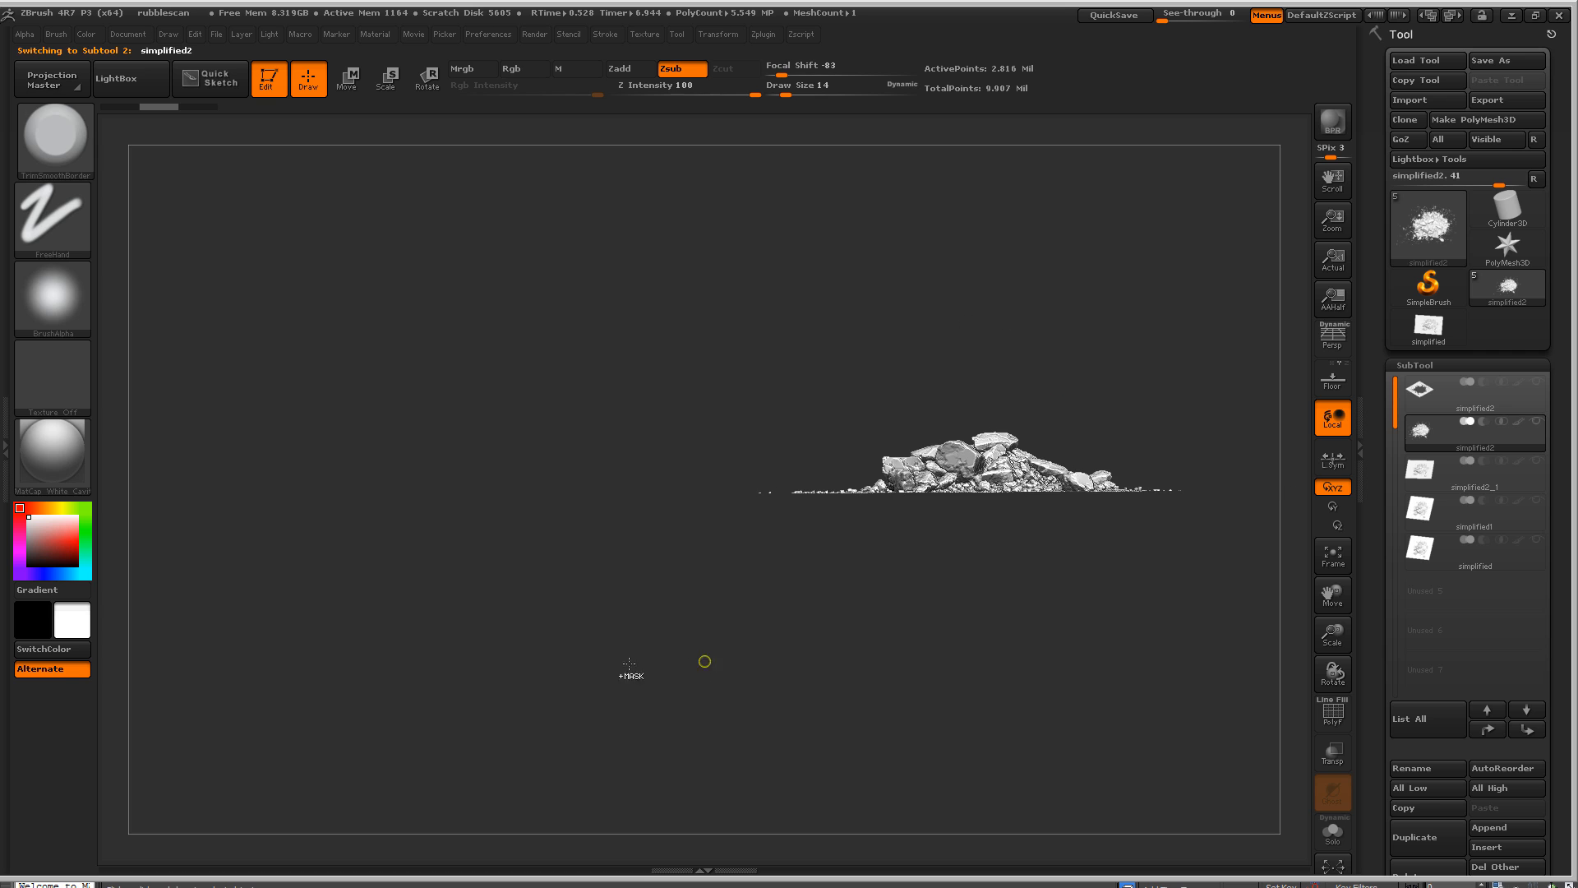
- Mask the ground-level debris along the base of the rubble pile from the side, and clear the mask
ctrl+drag(610, 657, 1322, 489)
alt+drag(976, 295, 956, 398)
drag(966, 345, 662, 299)
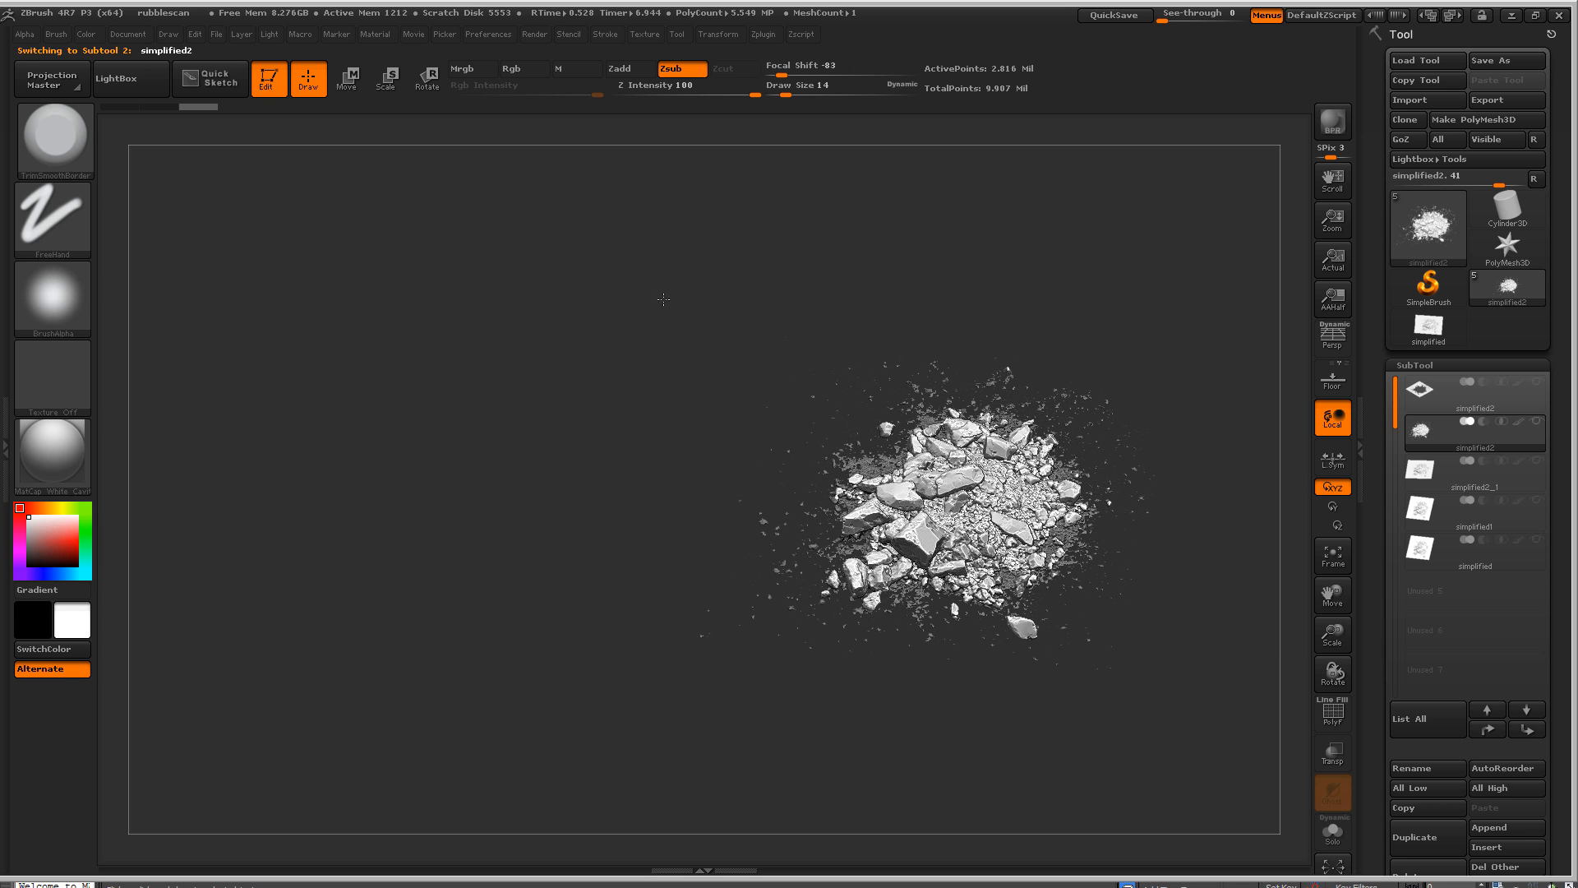
key(f)
key(shift)
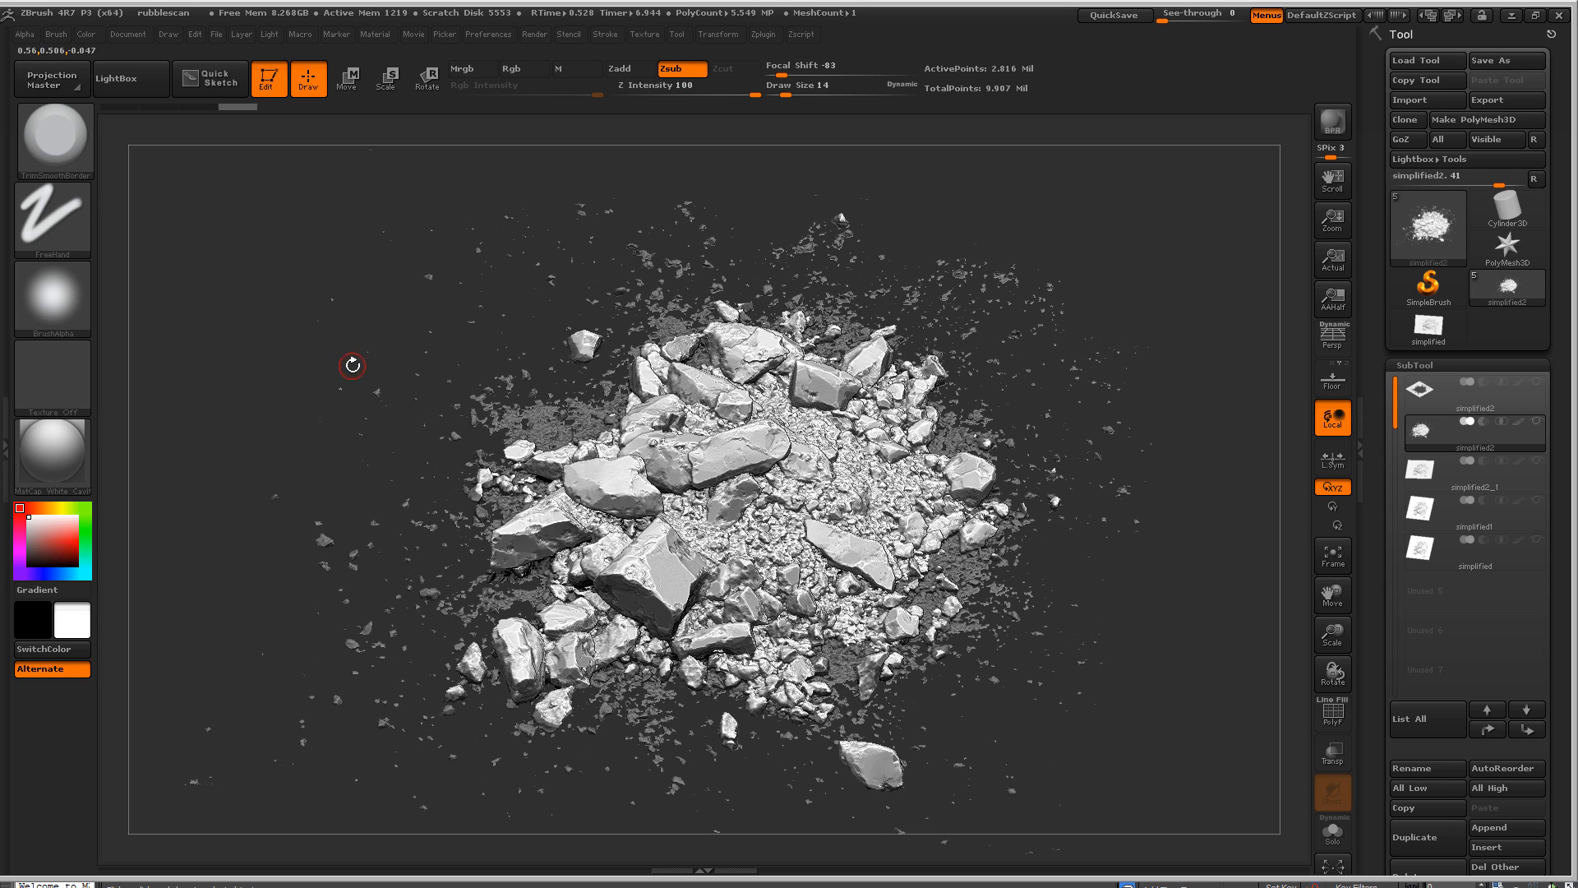
ctrl+drag(296, 350, 158, 485)
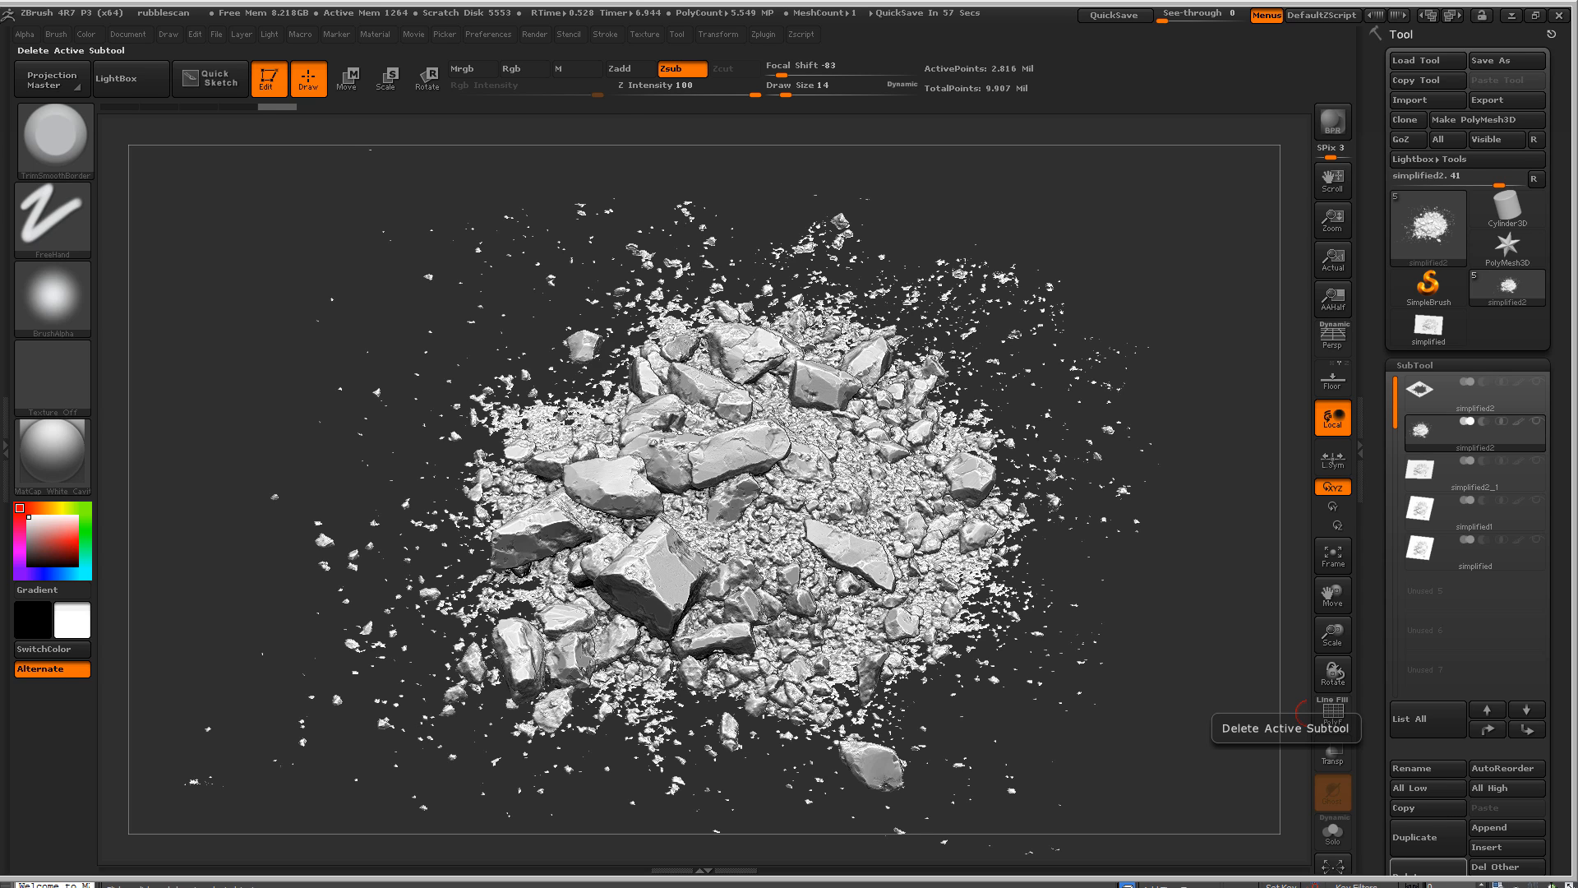
- Review the assigned highpoly, lowpoly and cage models in Handplane Baker, and return to the rubble in ZBrush
key(alt+Tab)
drag(230, 23, 425, 77)
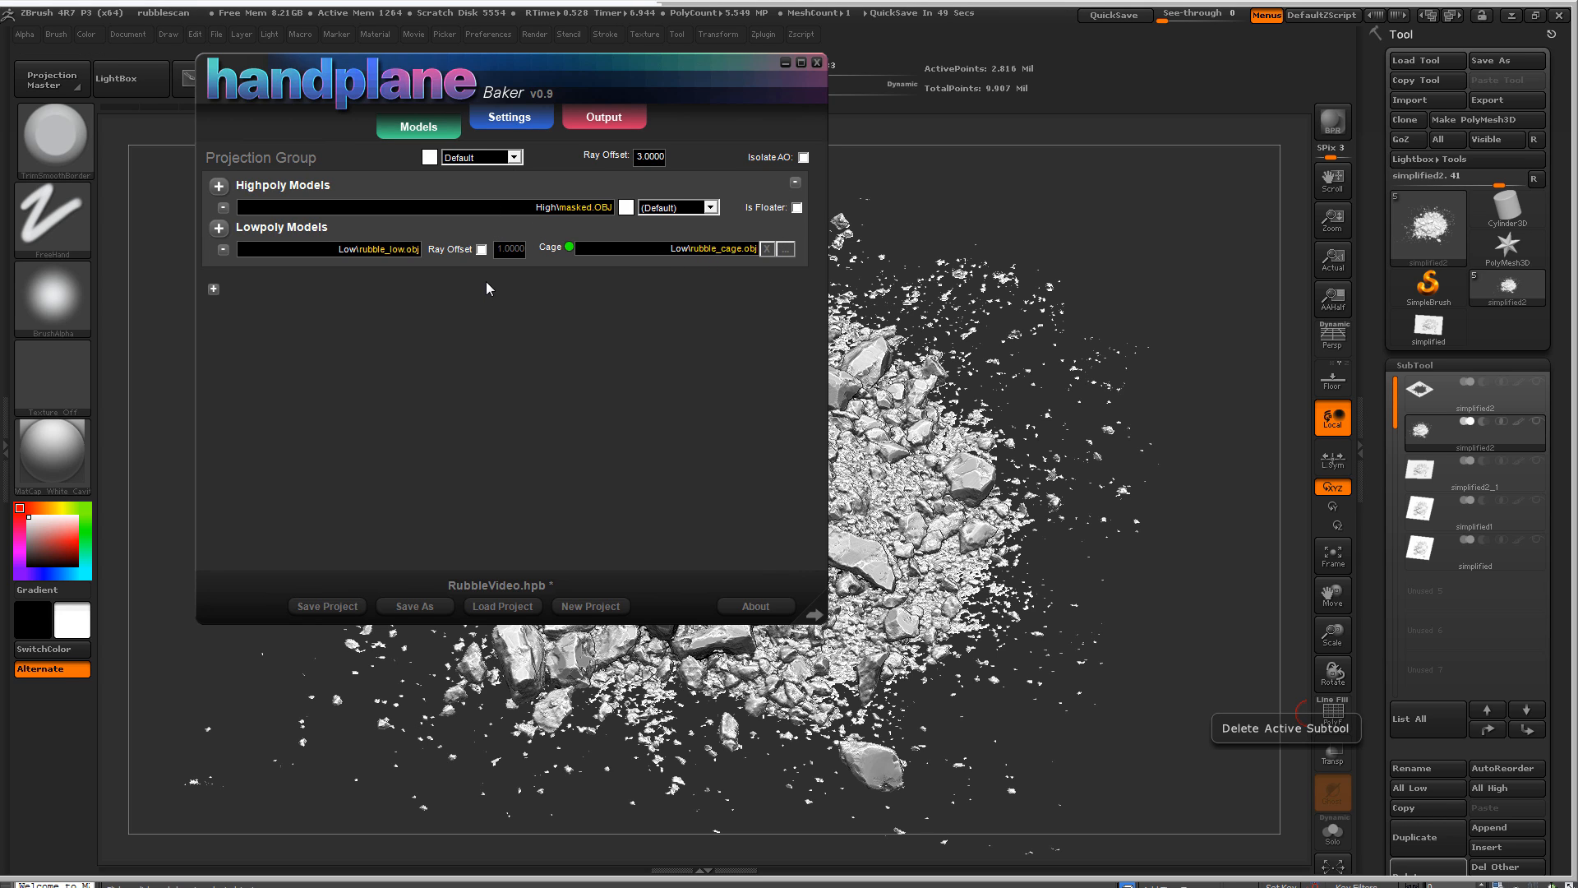
click(1033, 215)
mouse_move(1033, 214)
mouse_down()
mouse_move(1056, 176)
mouse_move(991, 197)
mouse_move(985, 211)
mouse_move(1011, 208)
mouse_move(1012, 235)
mouse_move(976, 237)
mouse_move(1082, 247)
mouse_move(1126, 230)
mouse_move(1037, 241)
mouse_move(1074, 297)
mouse_move(951, 274)
mouse_move(978, 284)
mouse_move(974, 231)
mouse_move(983, 283)
mouse_move(1037, 182)
mouse_up()
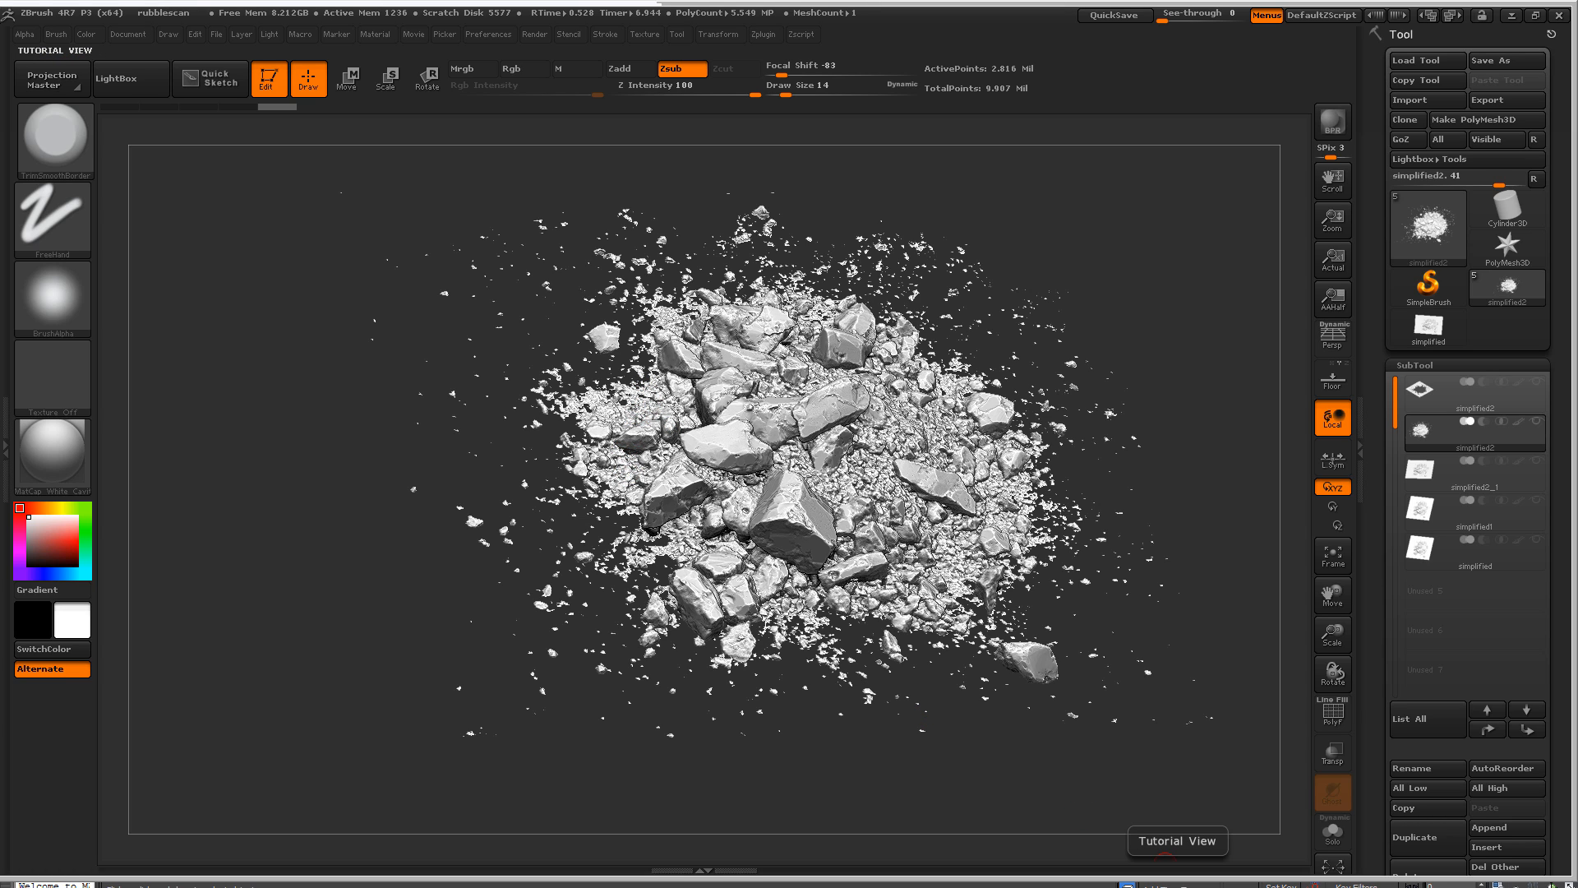
- Switch to Handplane Baker and bake the Object Space Normals map
key(alt+Tab)
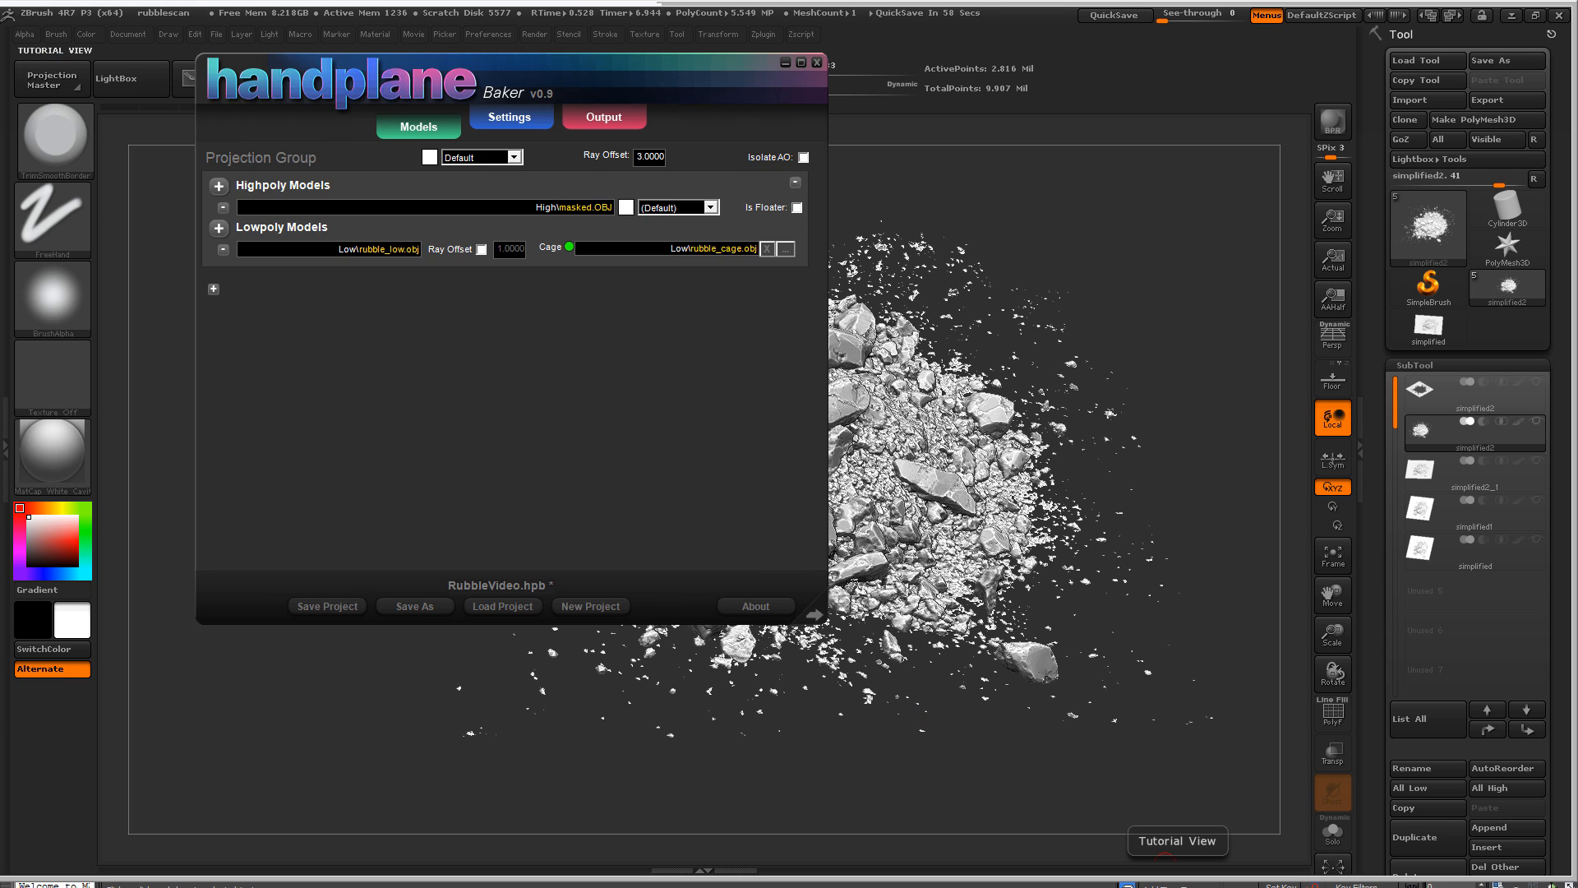
click(606, 123)
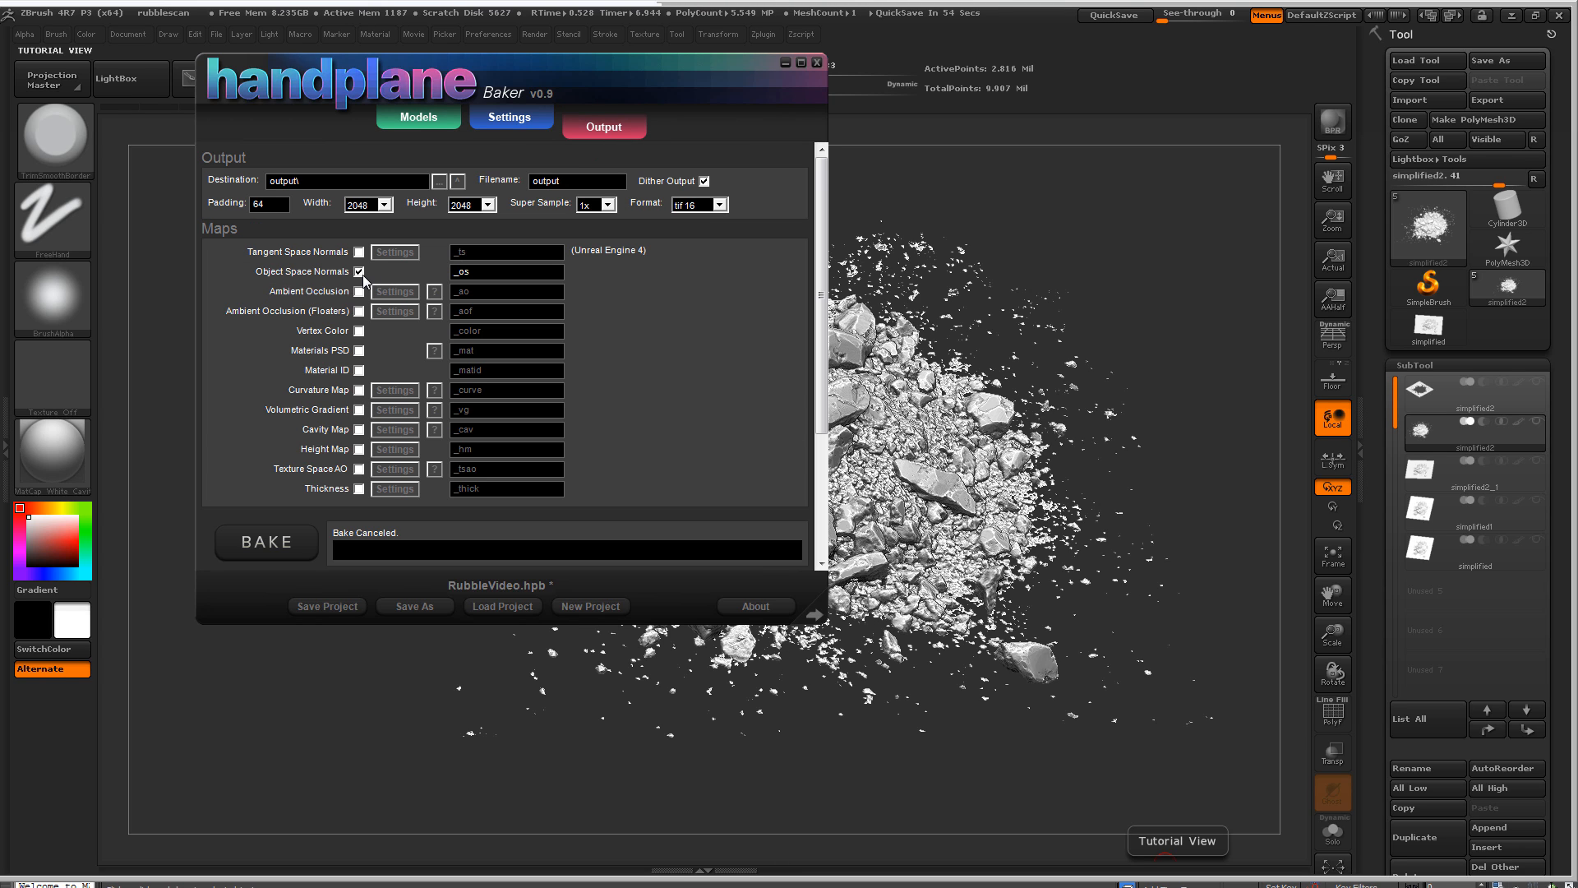
click(275, 538)
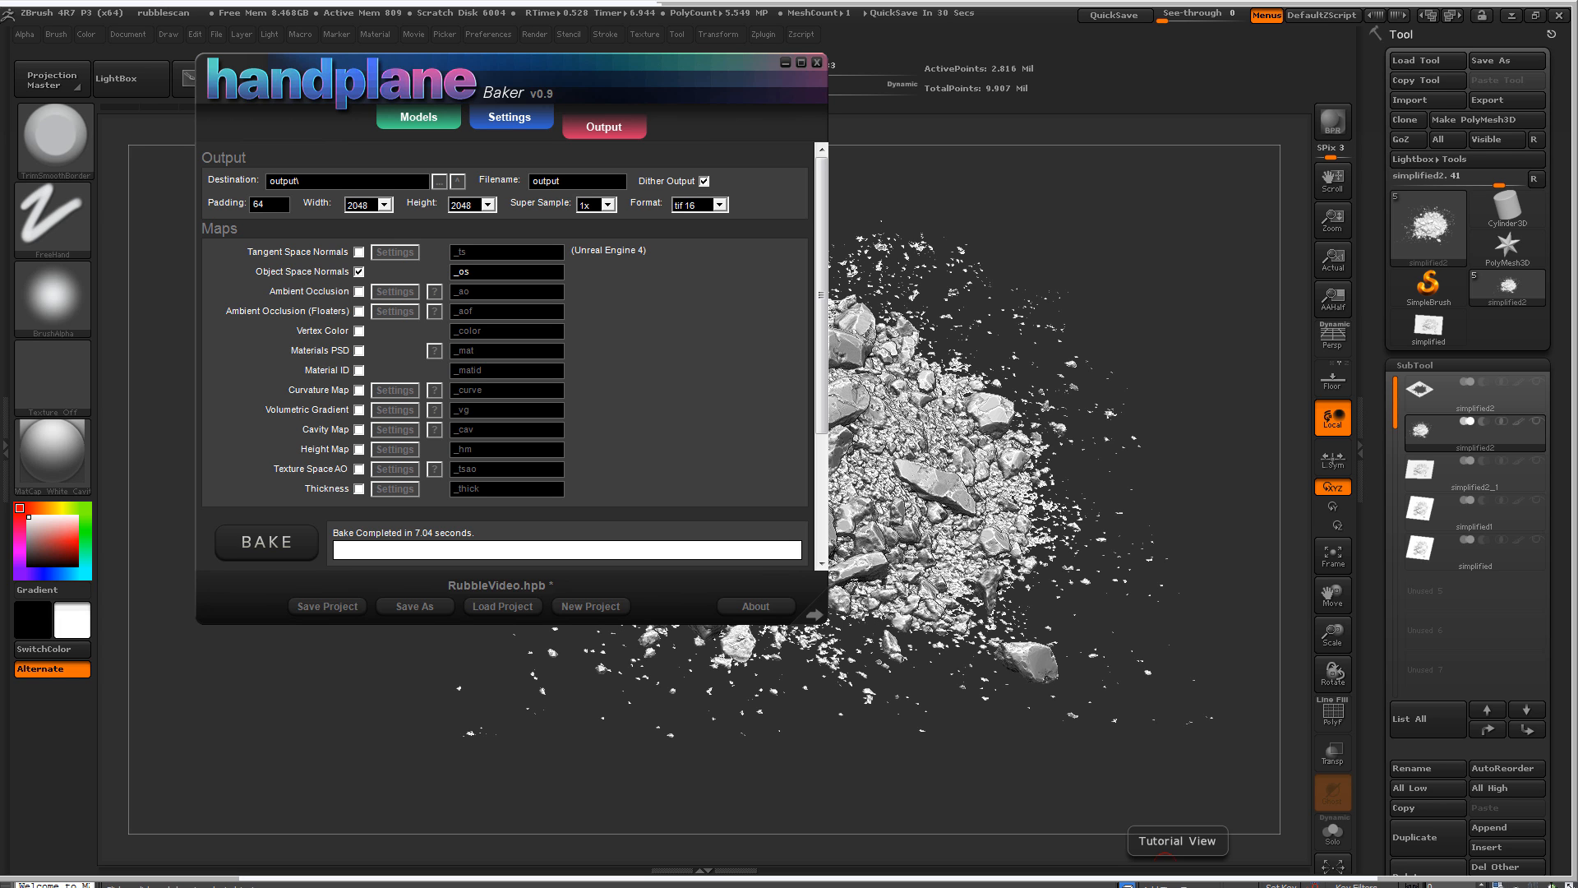
- In 3ds Max, hide the plain grey rubble mesh covering the normal-mapped one, turn off edged faces, and examine the baked normals
key(alt+Tab)
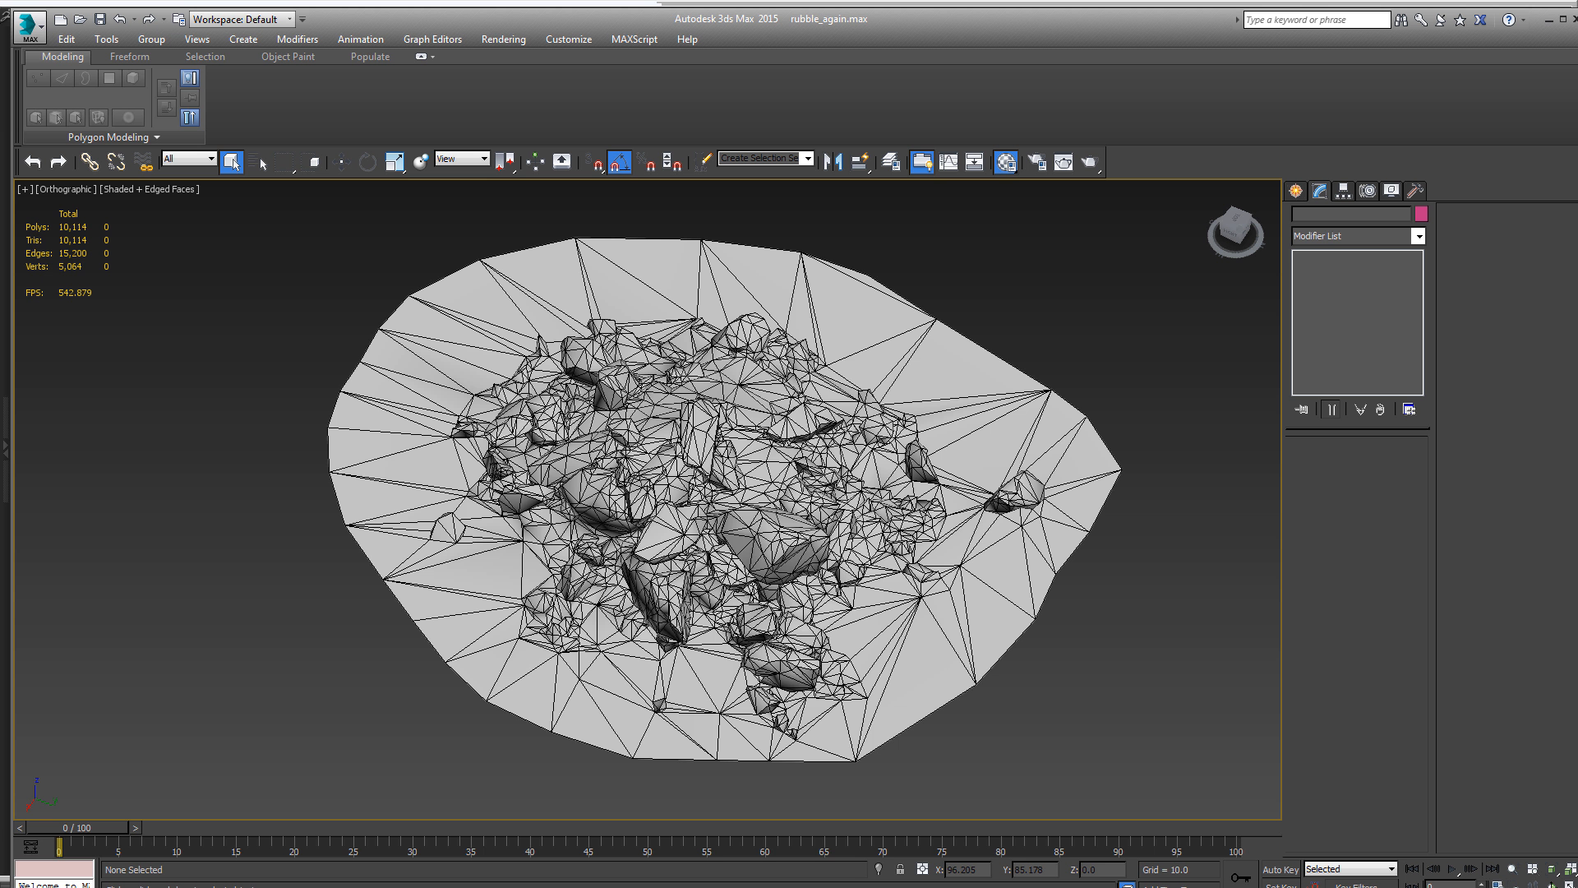
click(718, 766)
key(alt+h)
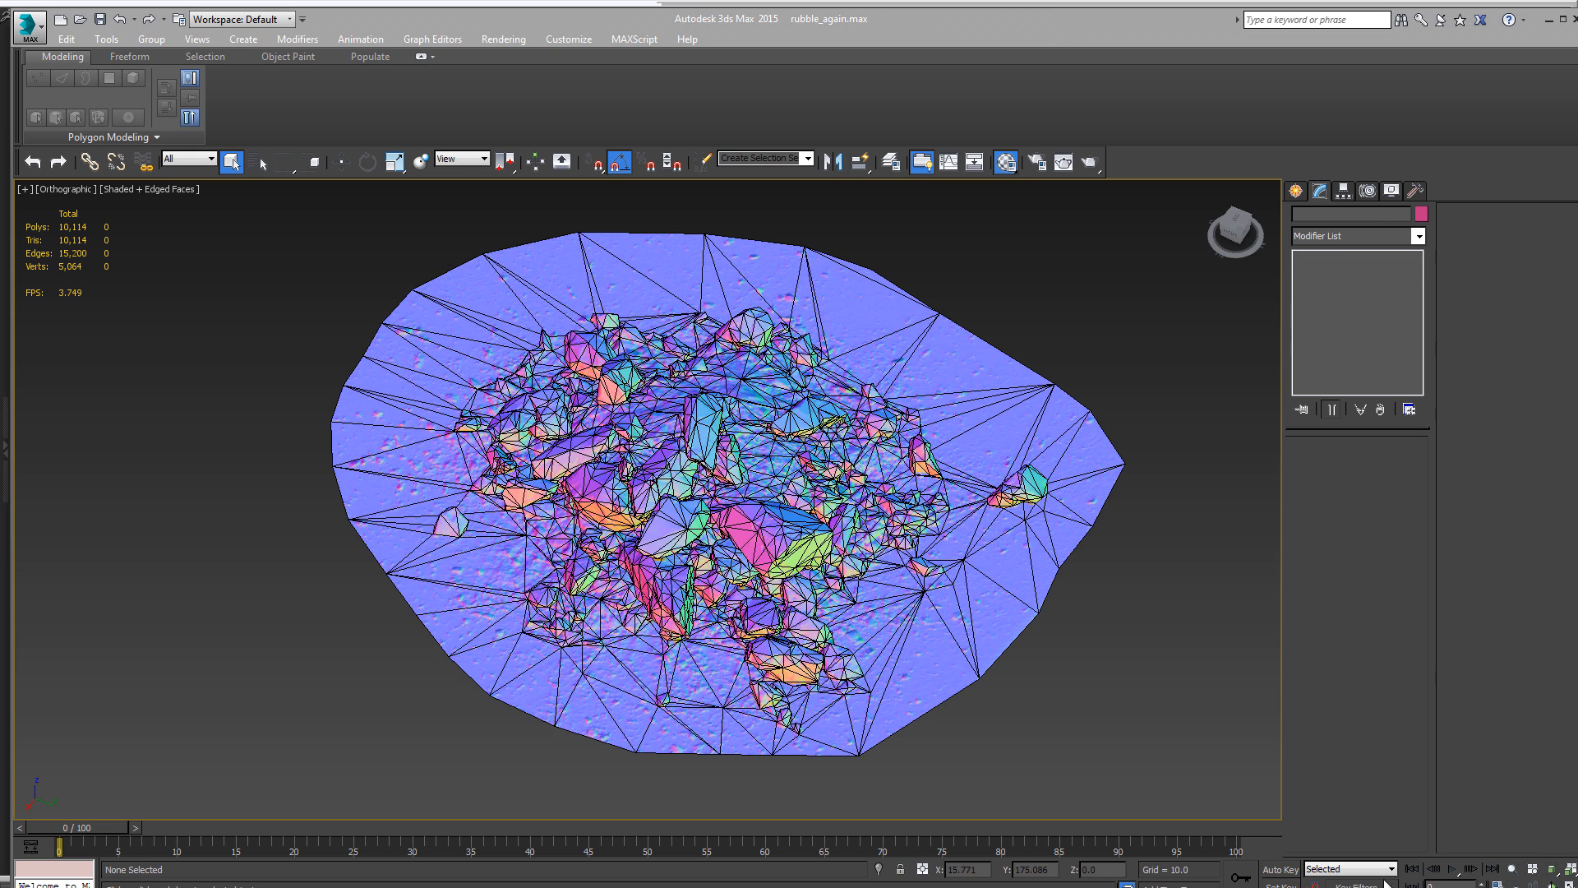
key(F4)
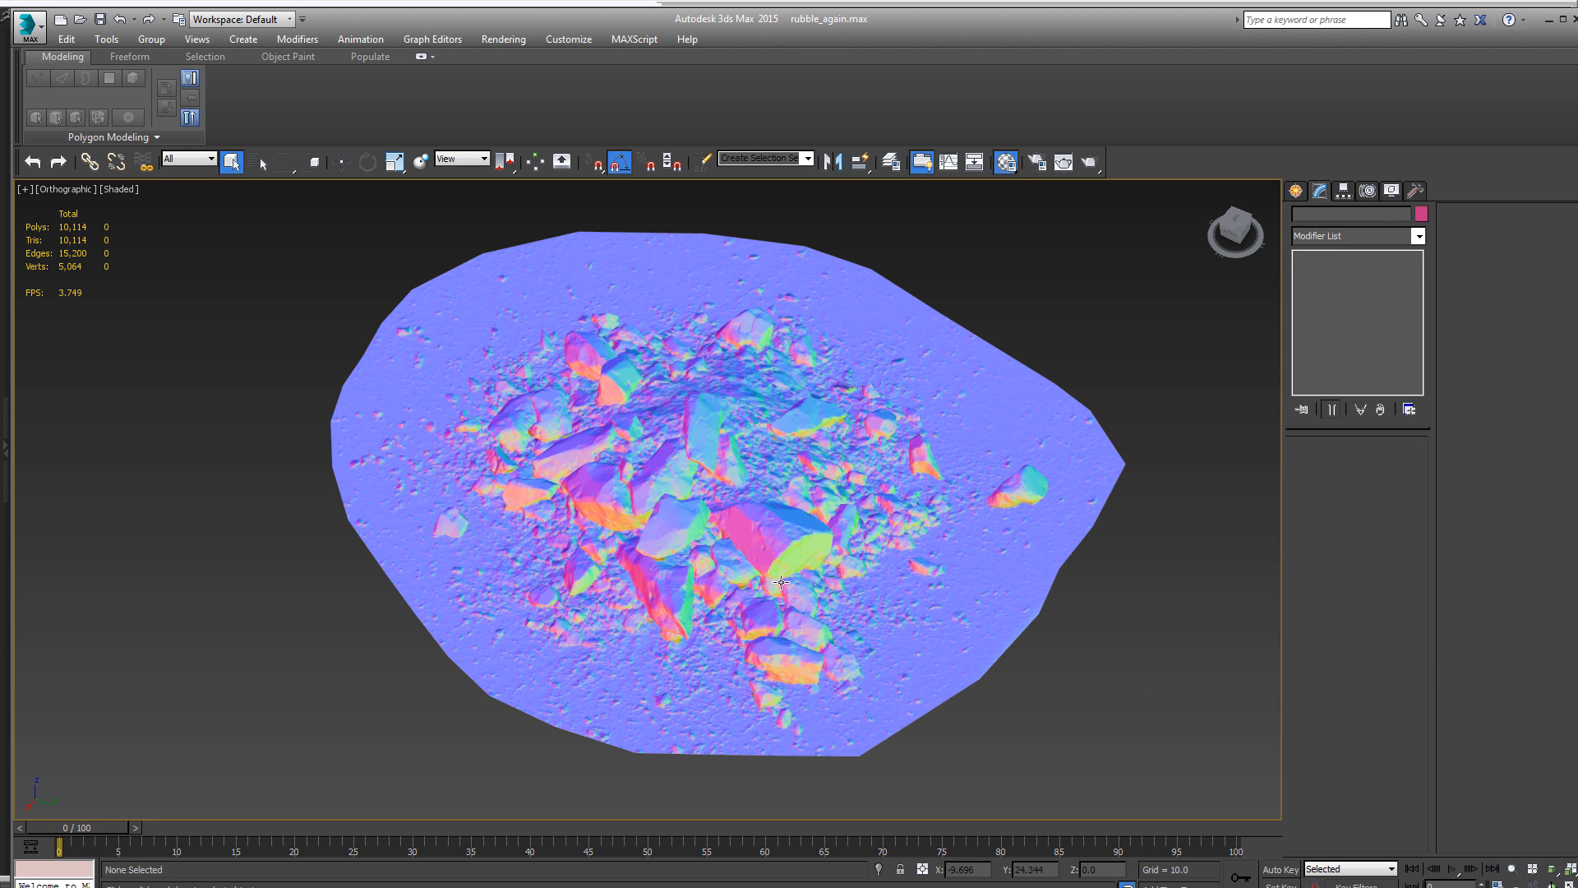
click(717, 472)
alt+middle_drag(714, 472, 979, 296)
click(979, 298)
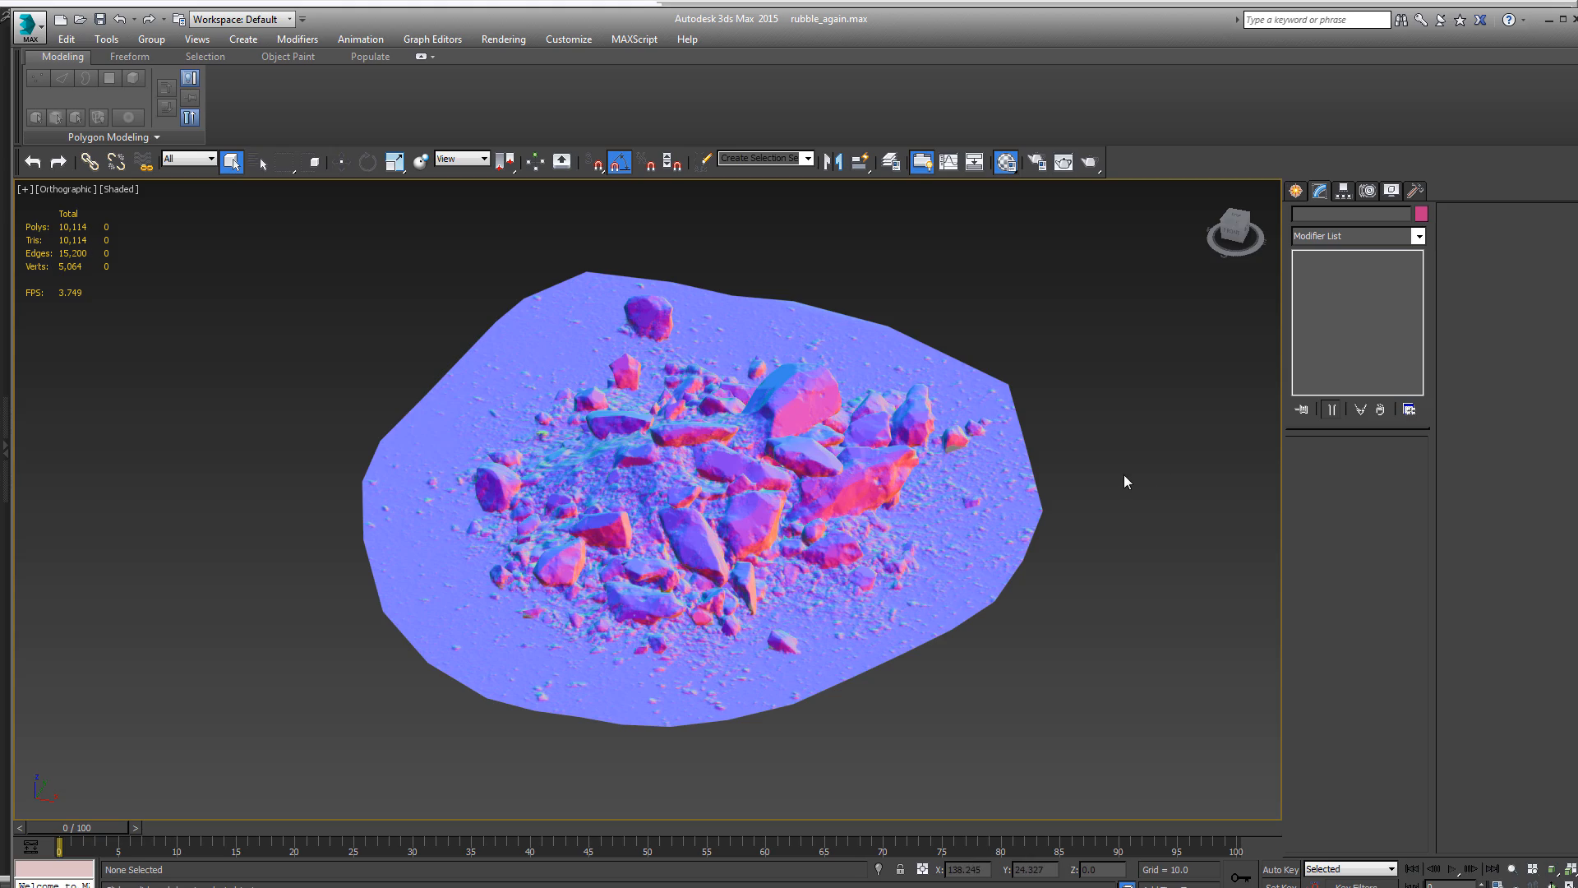
- Examine the baked object-space normals on the rubble from above, and select the decimated mesh to inspect its wireframe
alt+middle_drag(855, 452, 417, 534)
scroll(823, 445, up, 3)
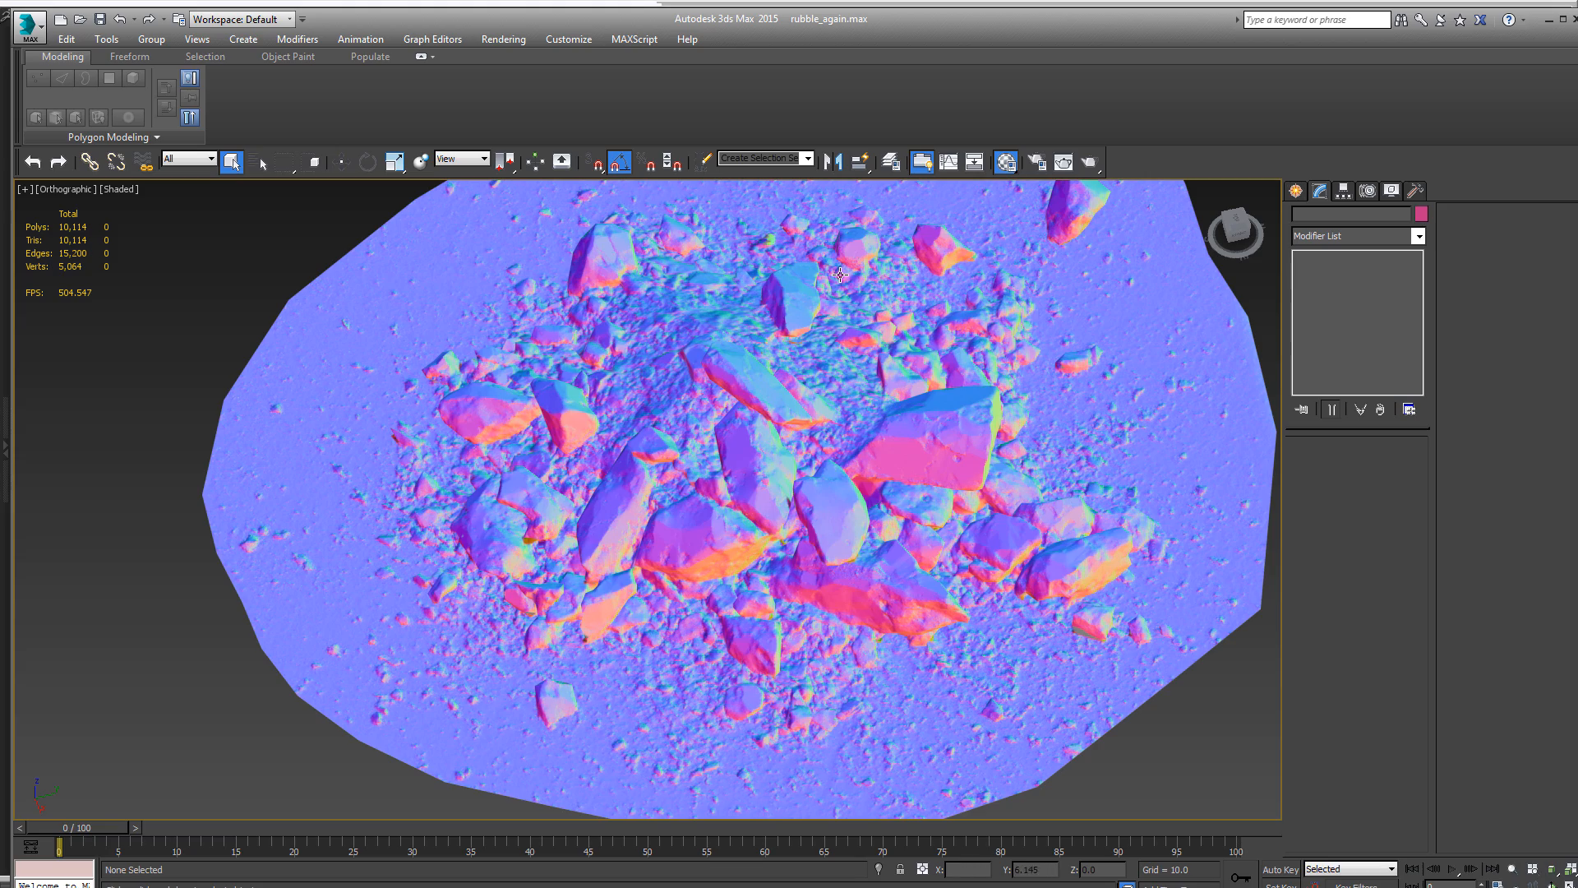
click(734, 469)
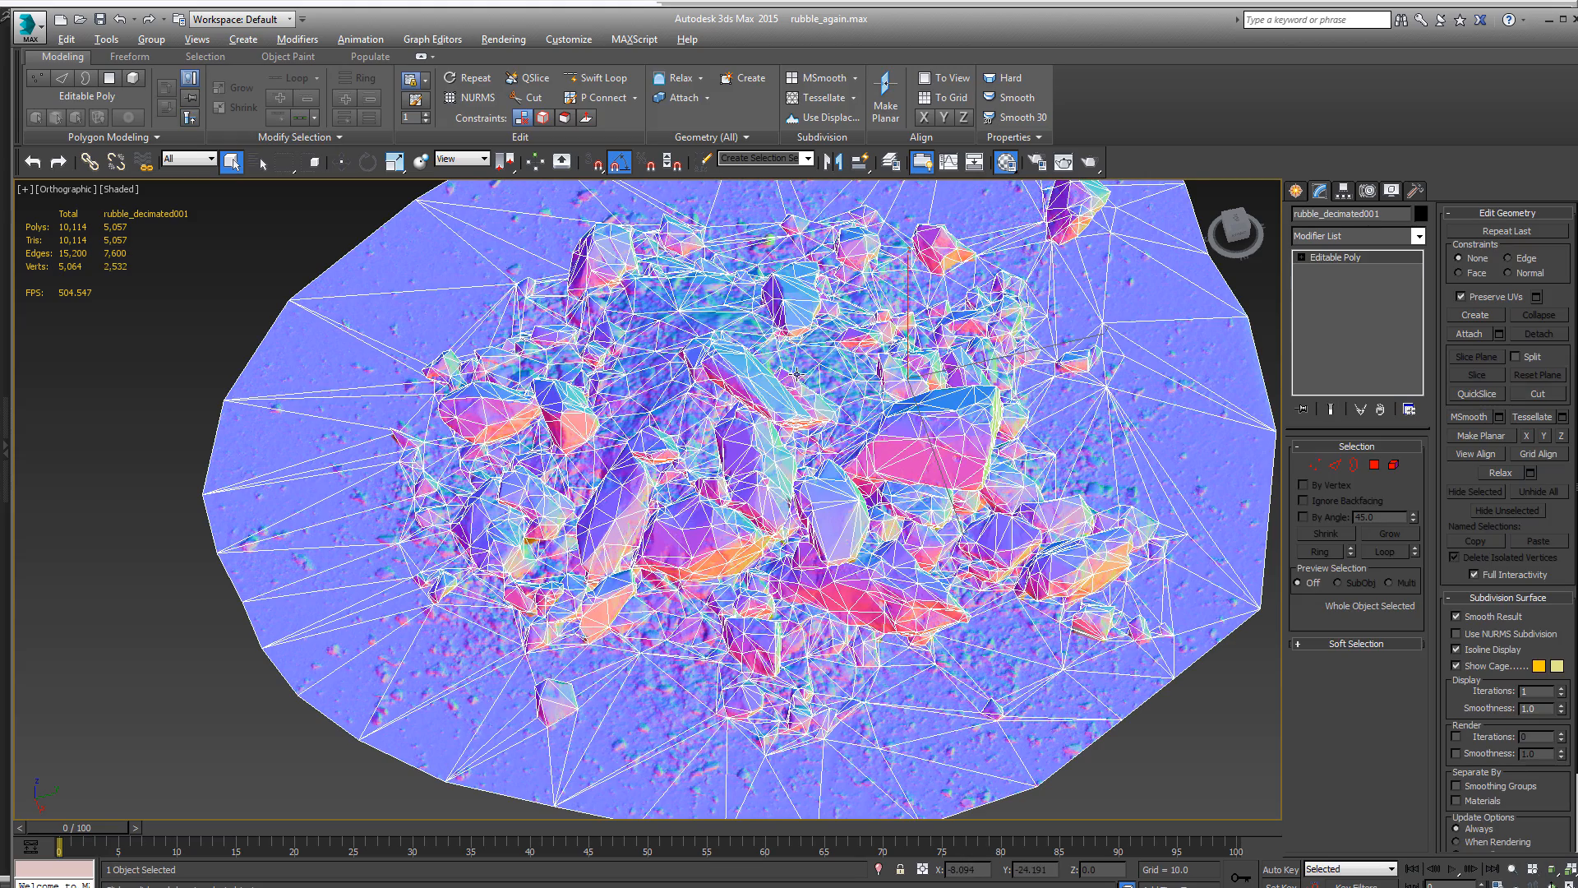
alt+middle_drag(734, 469, 783, 336)
scroll(783, 337, down, 2)
alt+middle_drag(783, 336, 786, 361)
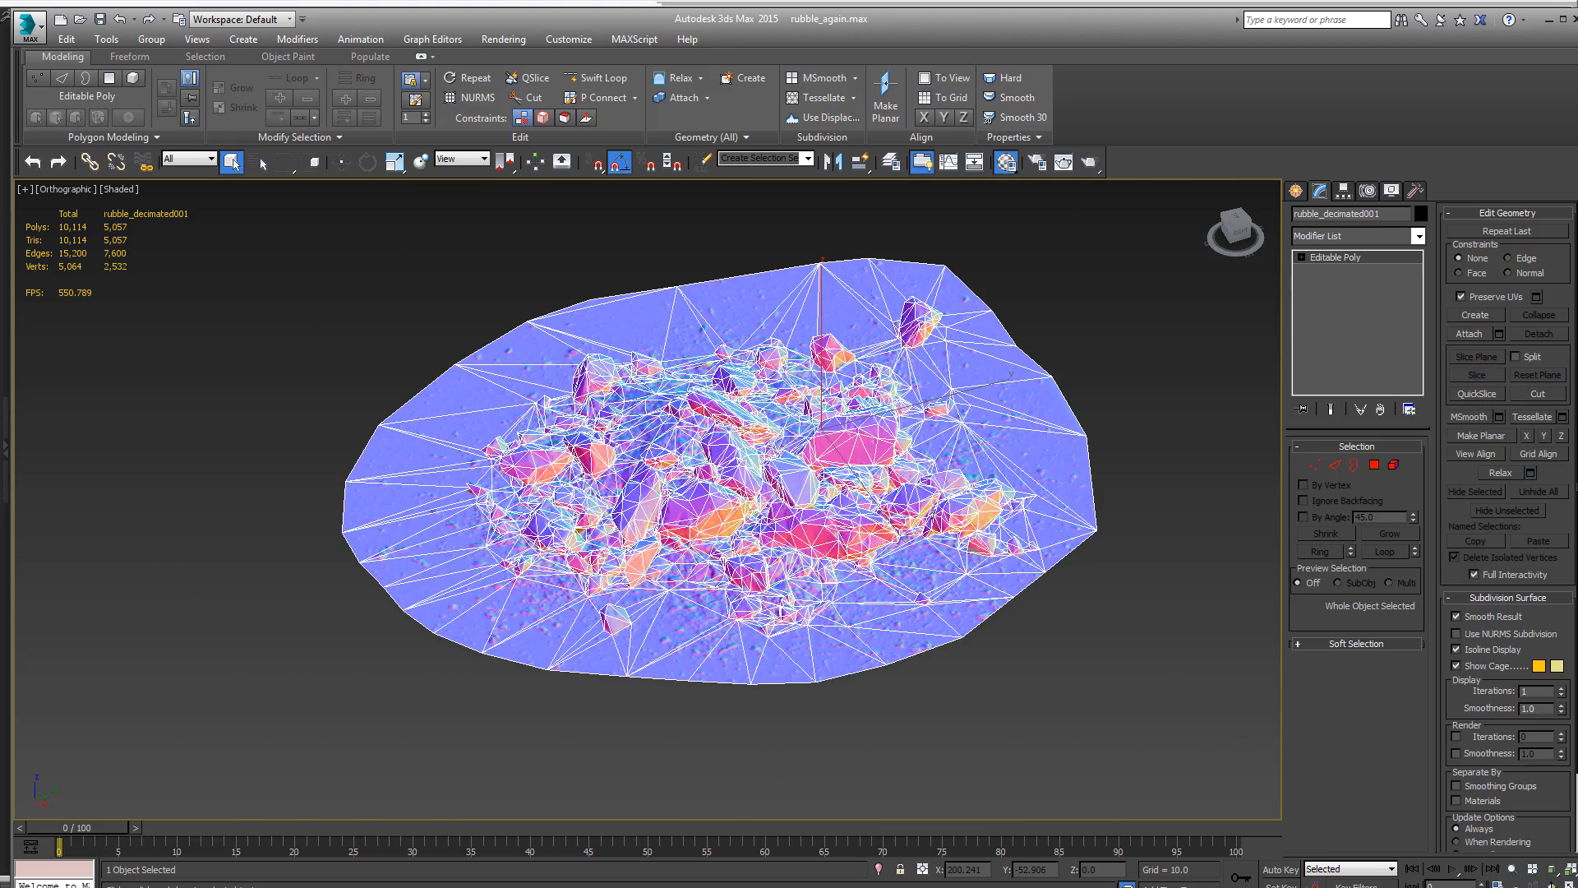
- In Handplane Baker, add the Tangent Space Normals, Curvature Map and Volumetric Gradient outputs, set super sampling to 16x, and bake
key(alt+Tab)
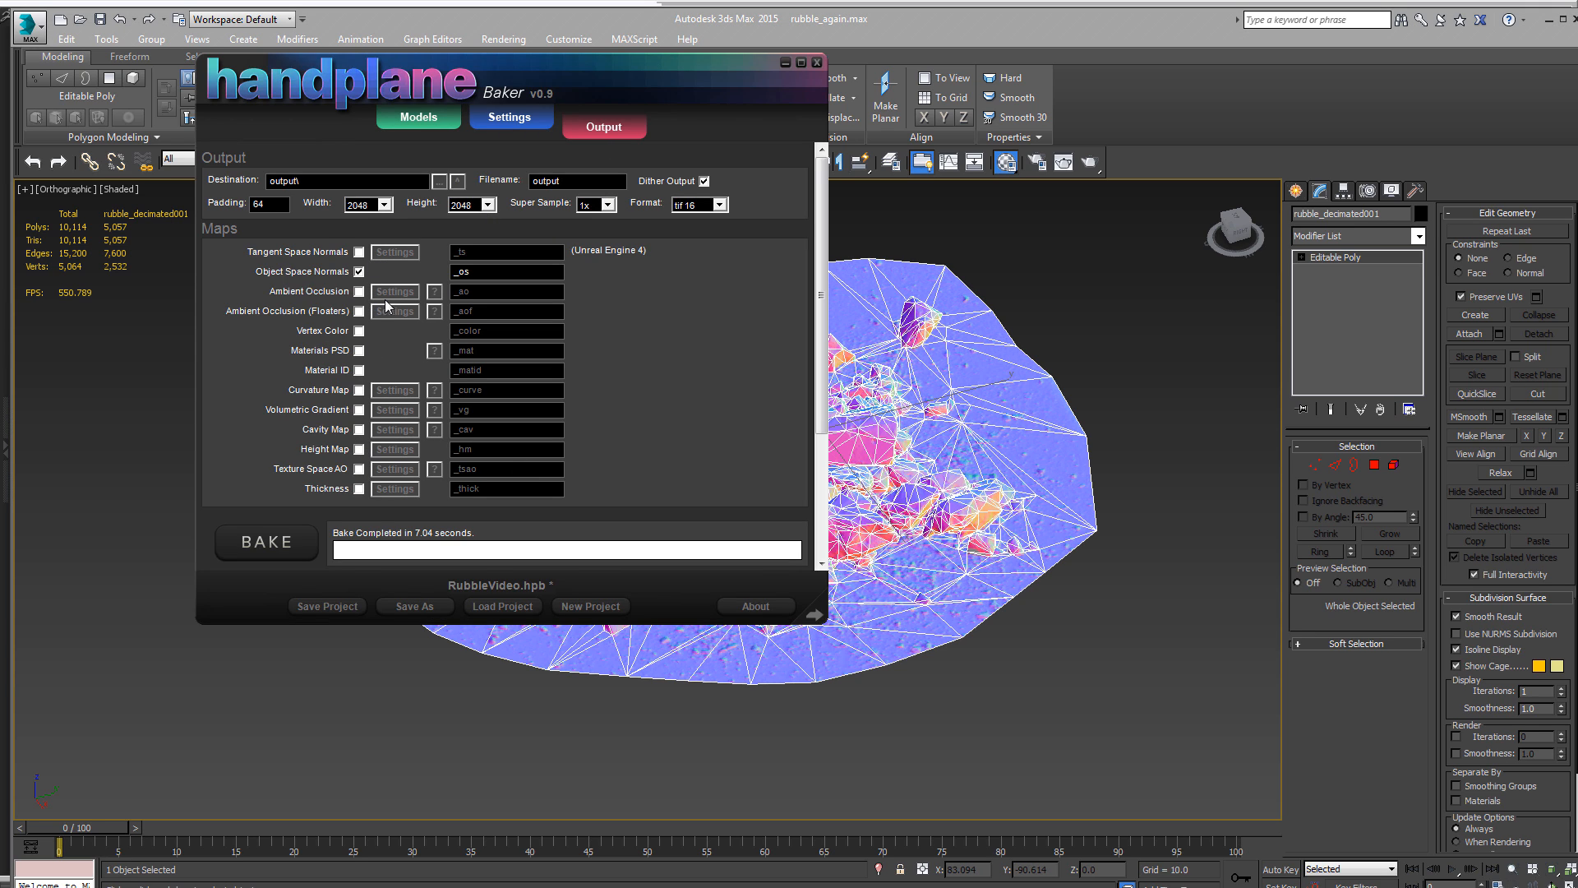
click(359, 252)
click(359, 389)
click(359, 409)
click(595, 204)
click(586, 240)
click(274, 546)
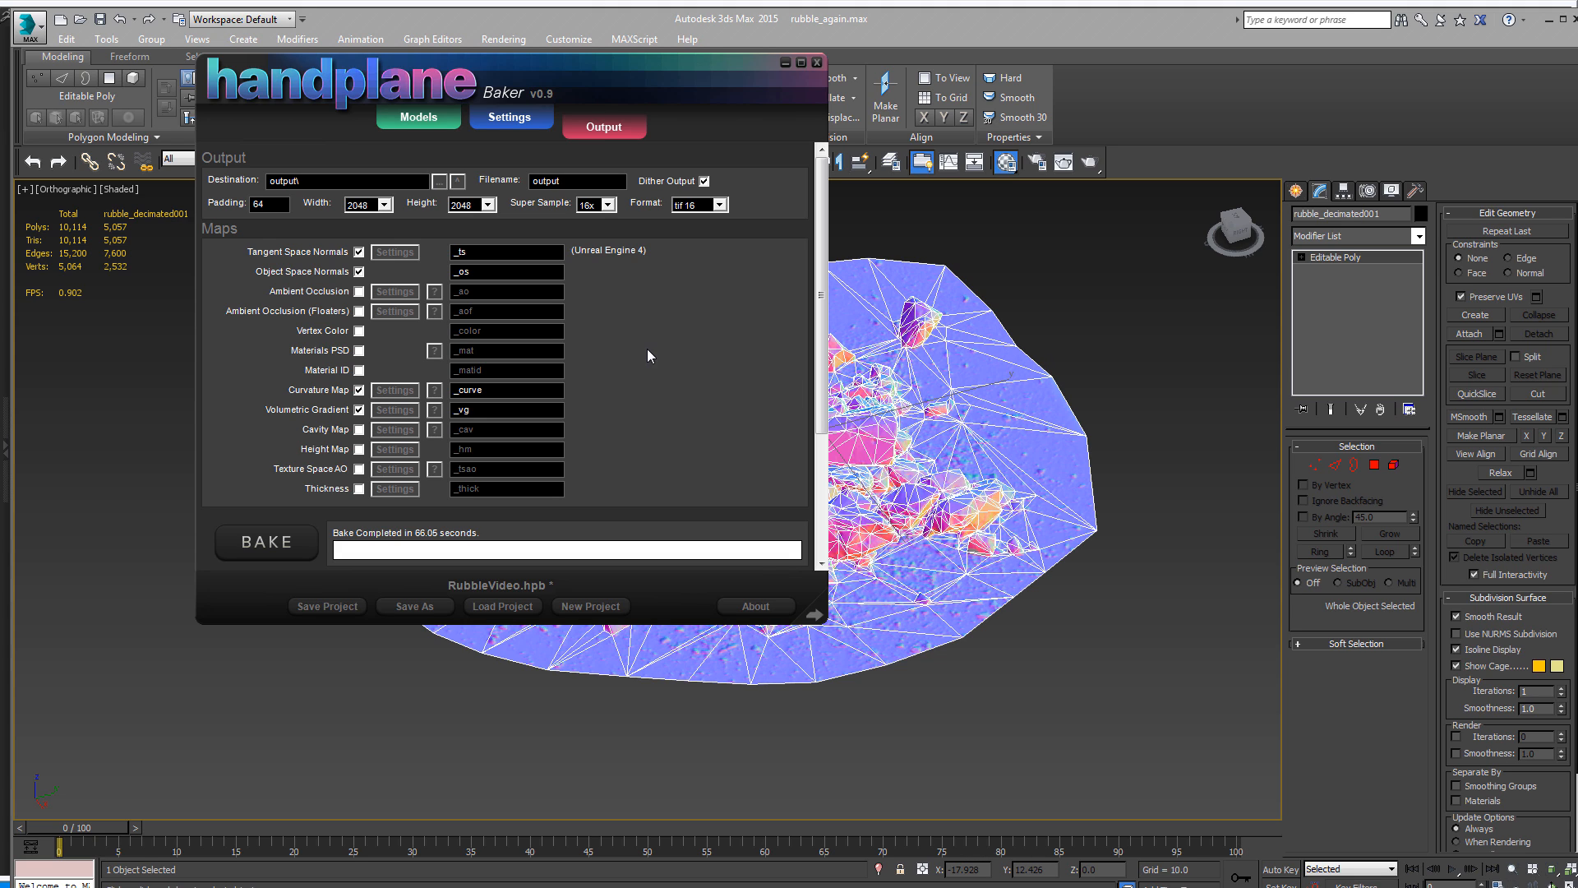
- Turn off the normals, curvature and volumetric gradient outputs, set super sampling to 1x, and enable only Ambient Occlusion
click(359, 251)
click(359, 271)
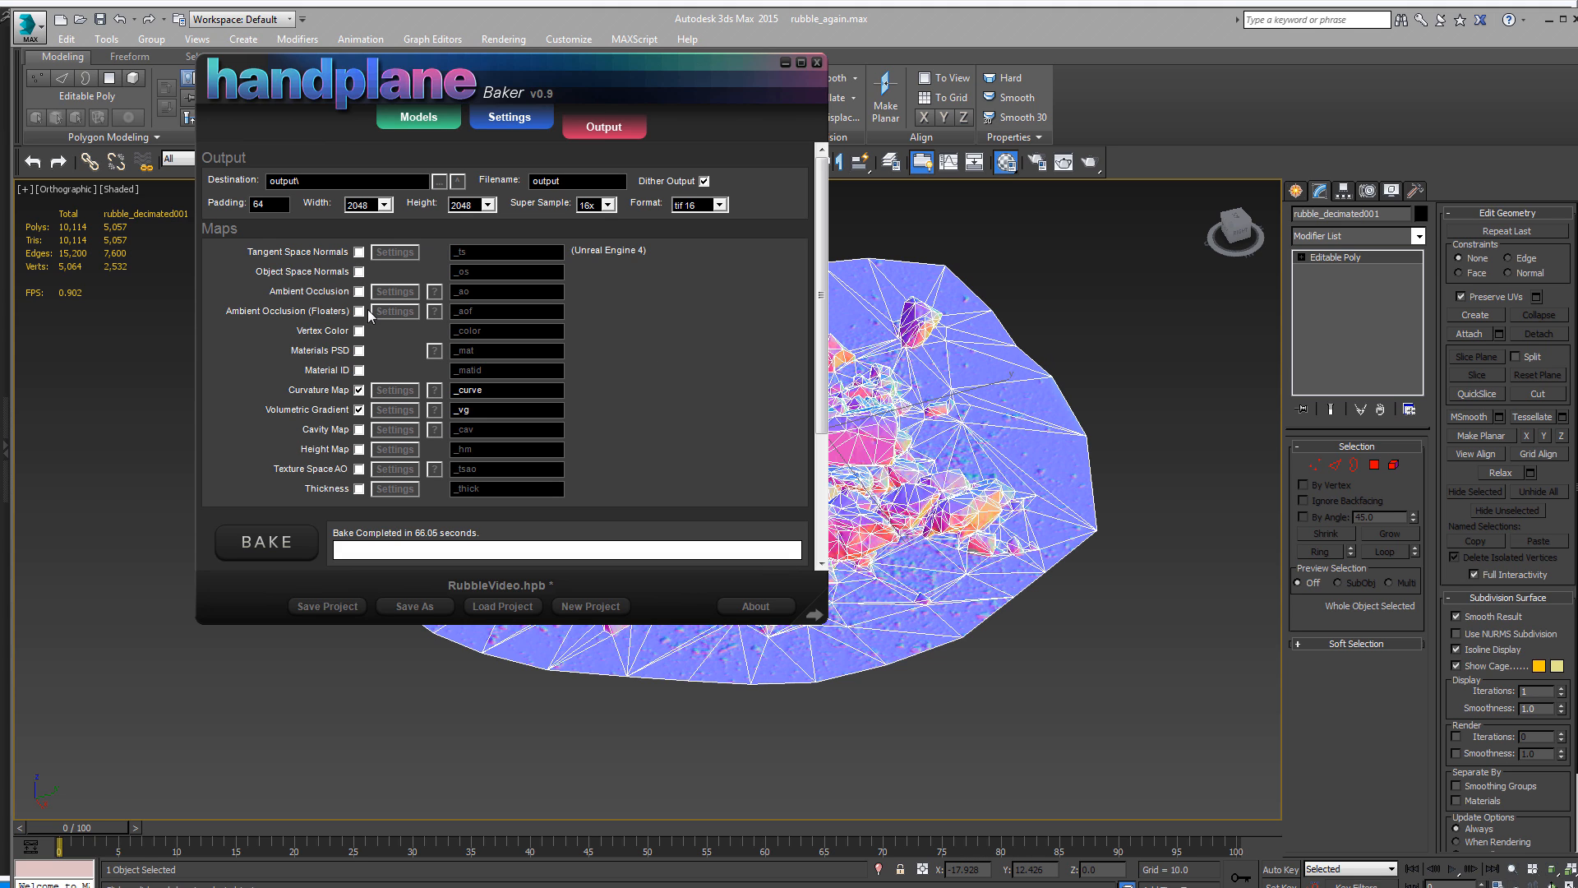
click(359, 390)
click(359, 409)
click(609, 204)
click(607, 220)
click(359, 291)
- Set the ambient occlusion sample count to 10
click(385, 296)
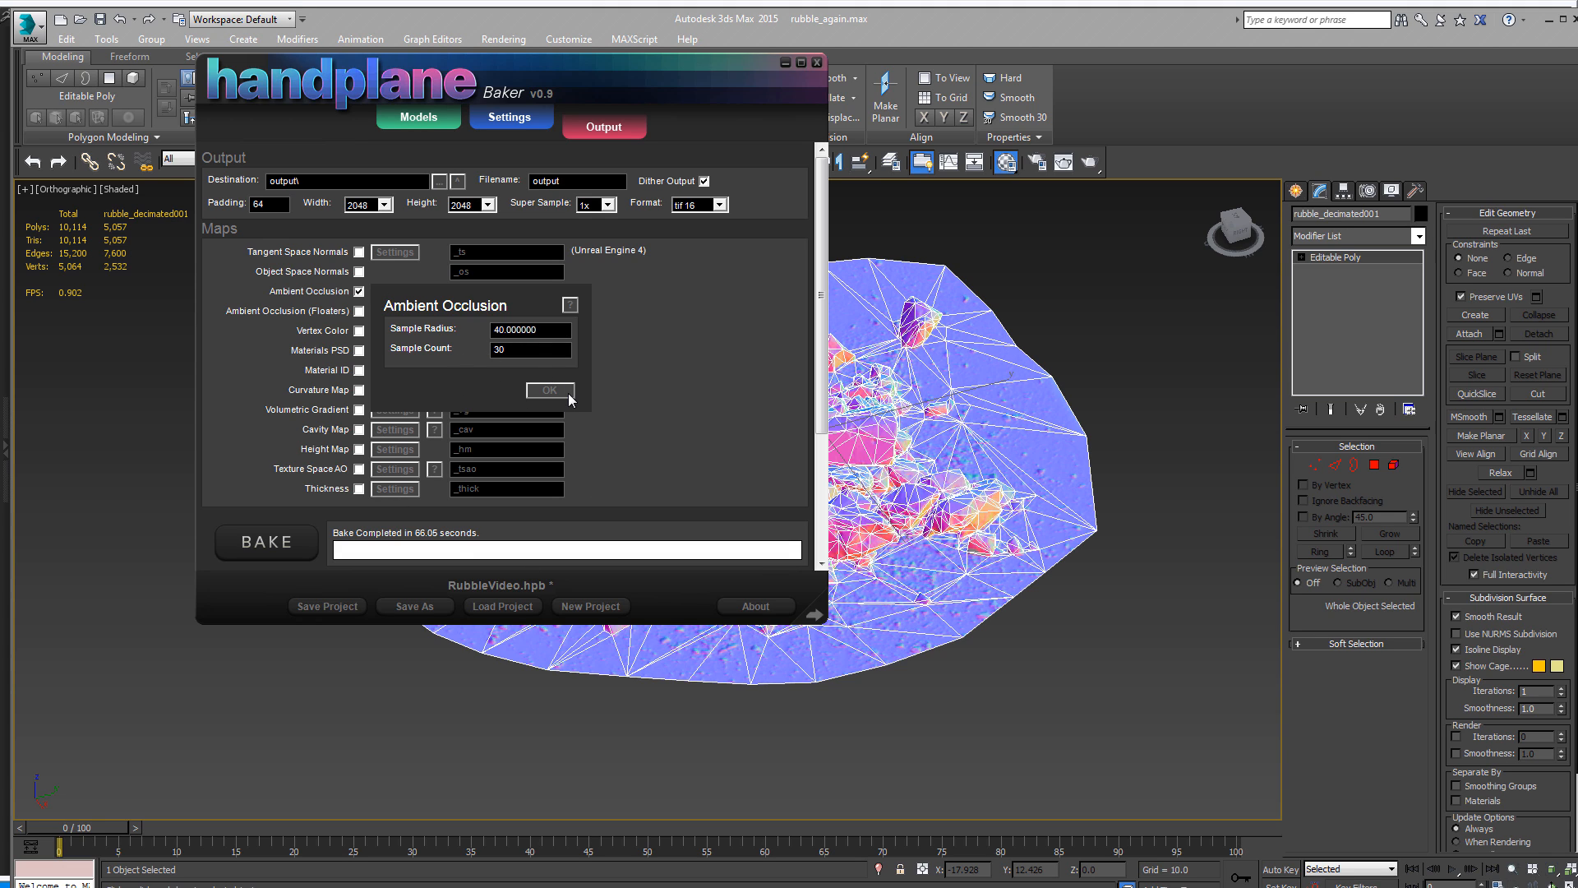
click(567, 393)
click(395, 297)
drag(330, 336, 314, 337)
text(10)
click(549, 390)
- Set the output filename to output2 and bake the ambient occlusion map
click(579, 181)
text(2)
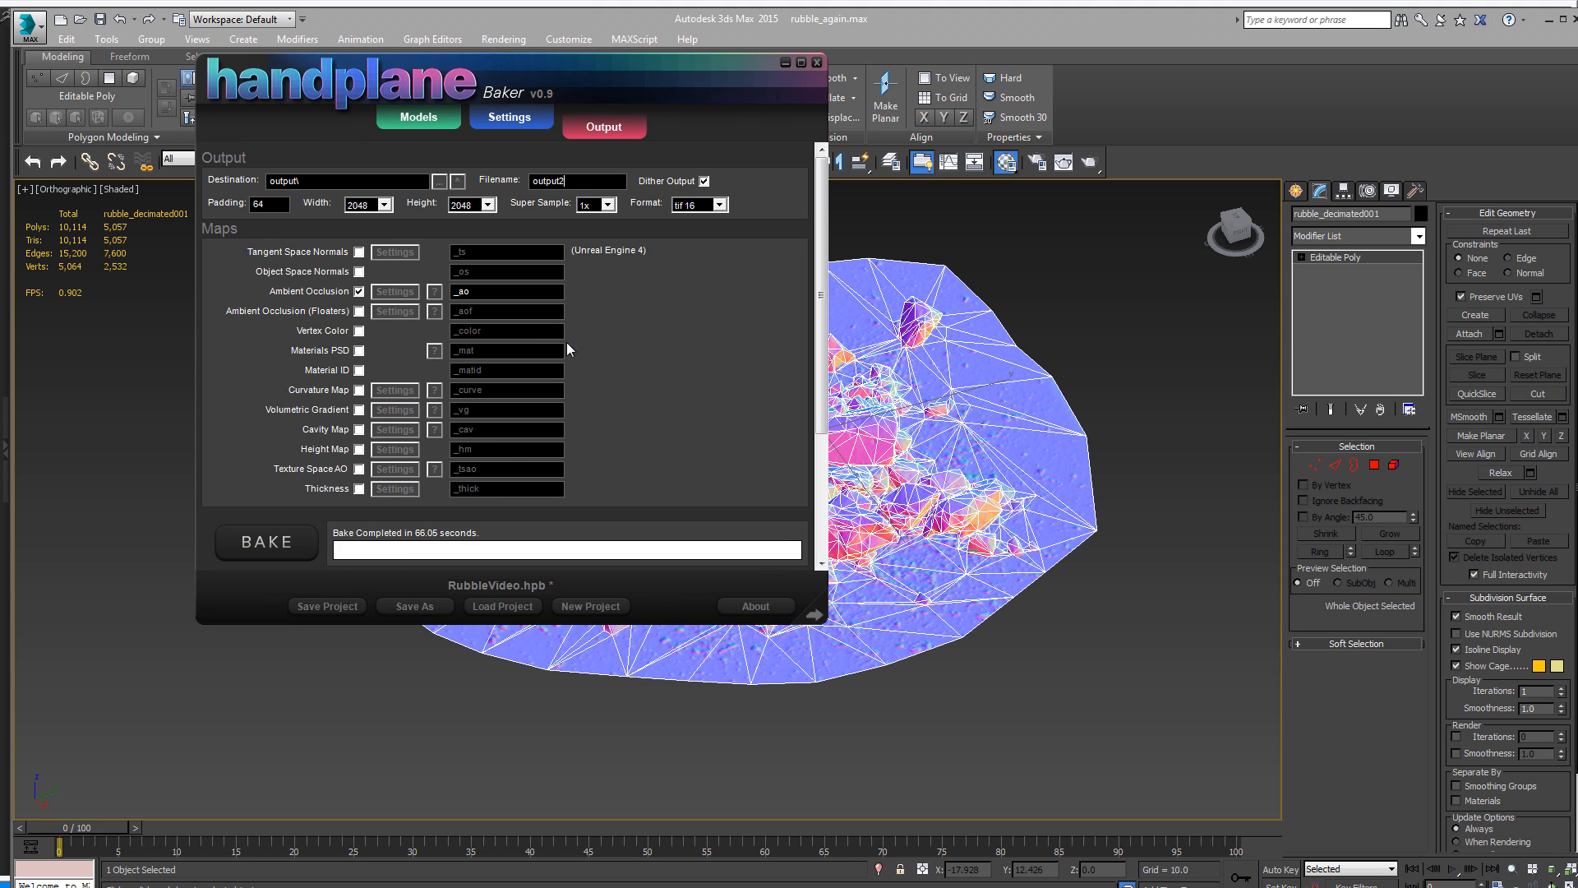
click(266, 542)
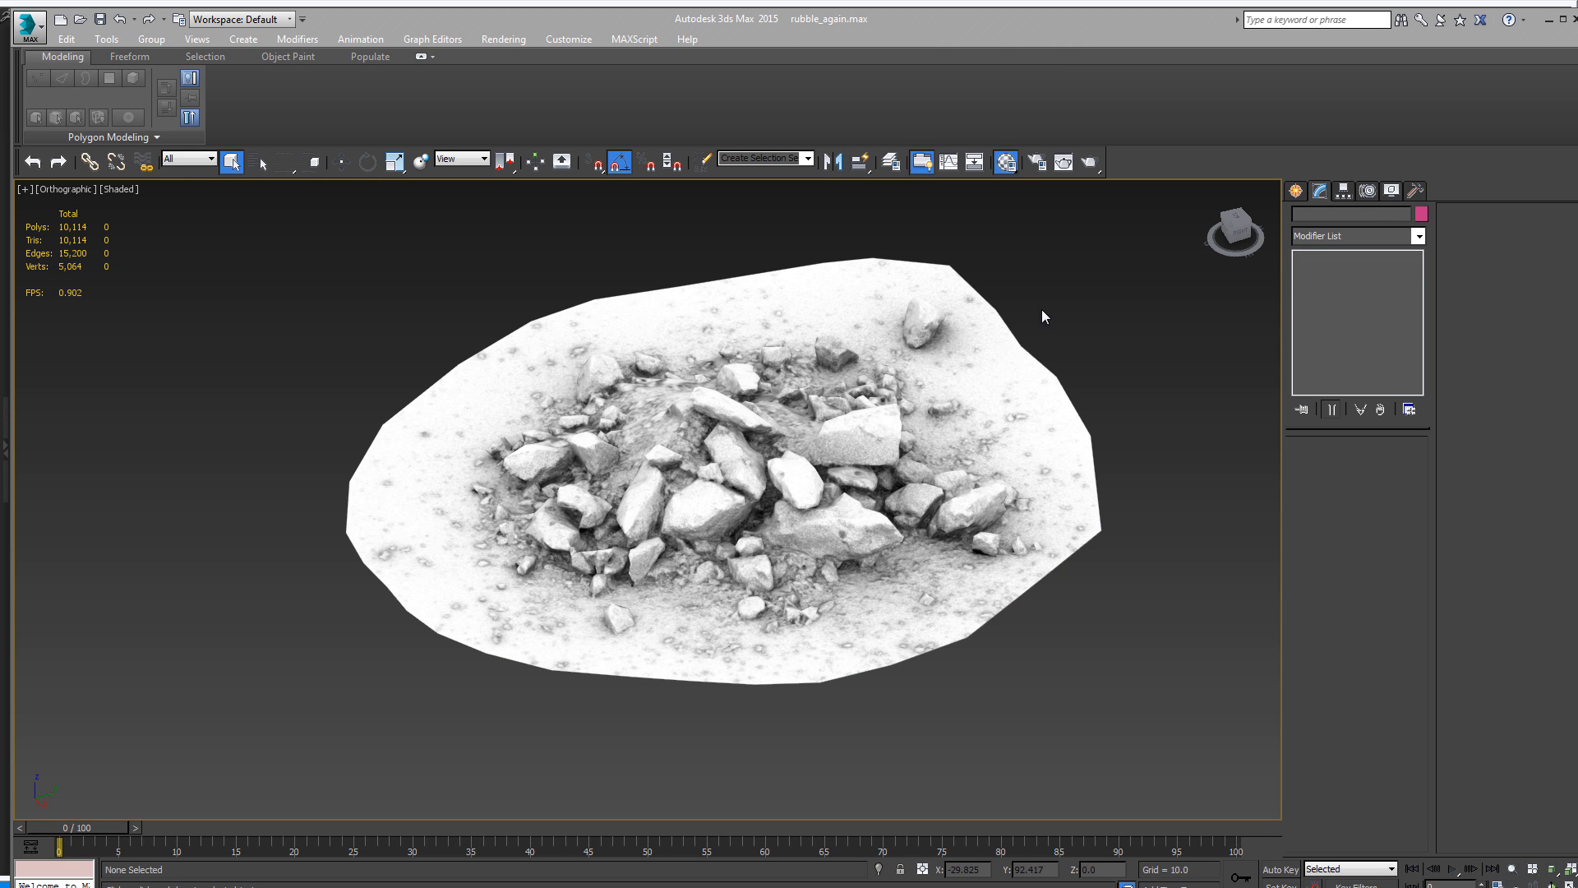
- In 3ds Max, examine the noise in the baked ambient occlusion on the rubble, close up and from several angles
alt+middle_drag(782, 433, 764, 491)
scroll(764, 487, up, 5)
scroll(810, 399, down, 3)
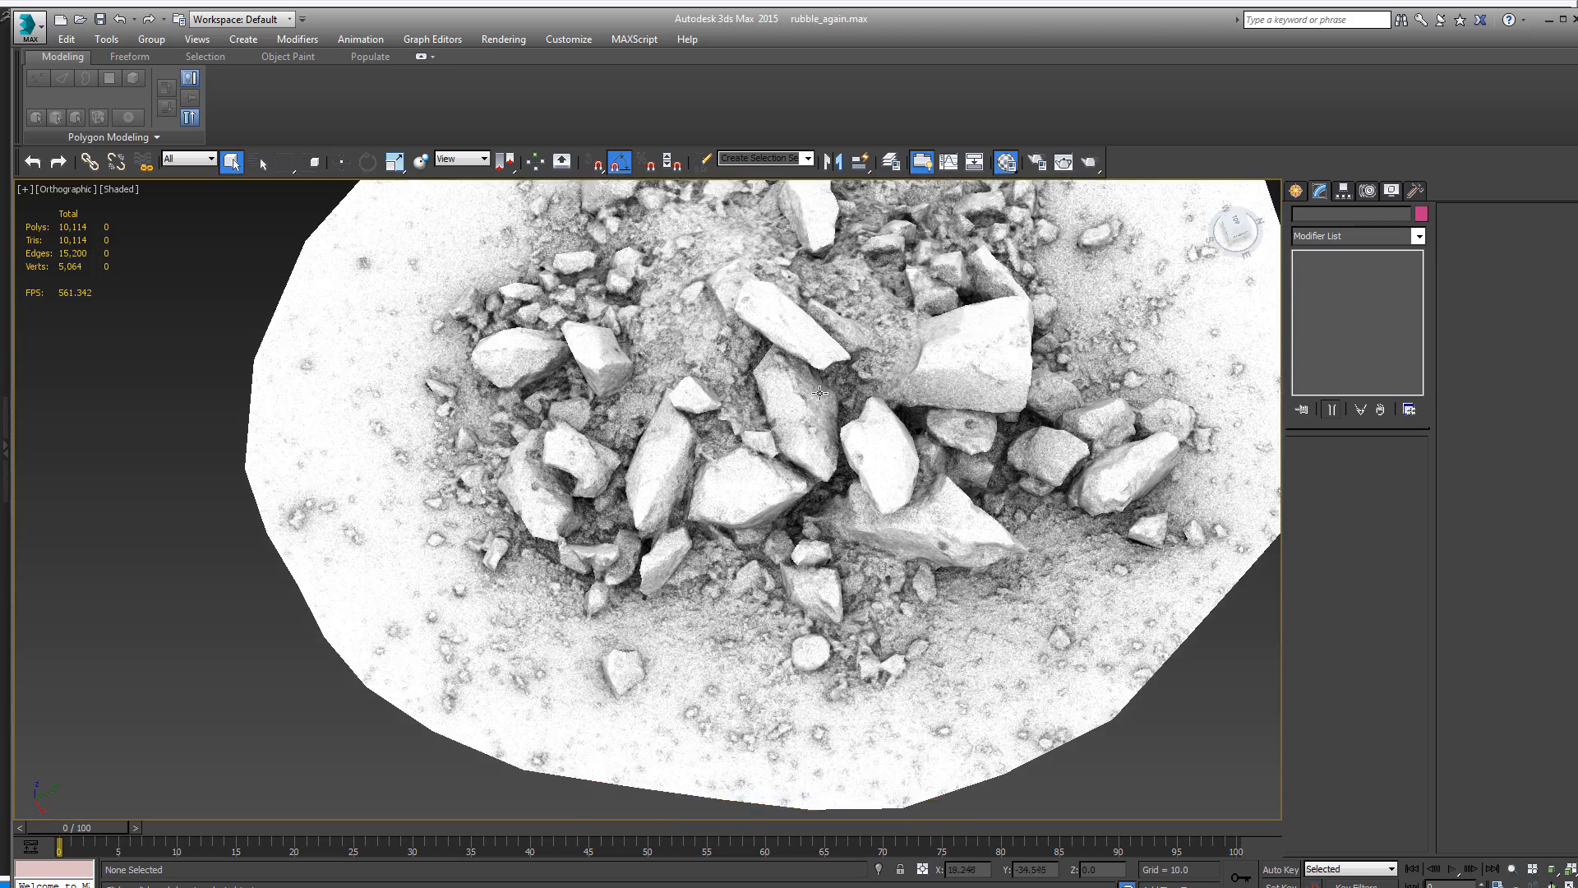
mouse_move(820, 393)
alt+middle_down()
mouse_move(804, 444)
mouse_move(825, 410)
alt+middle_up()
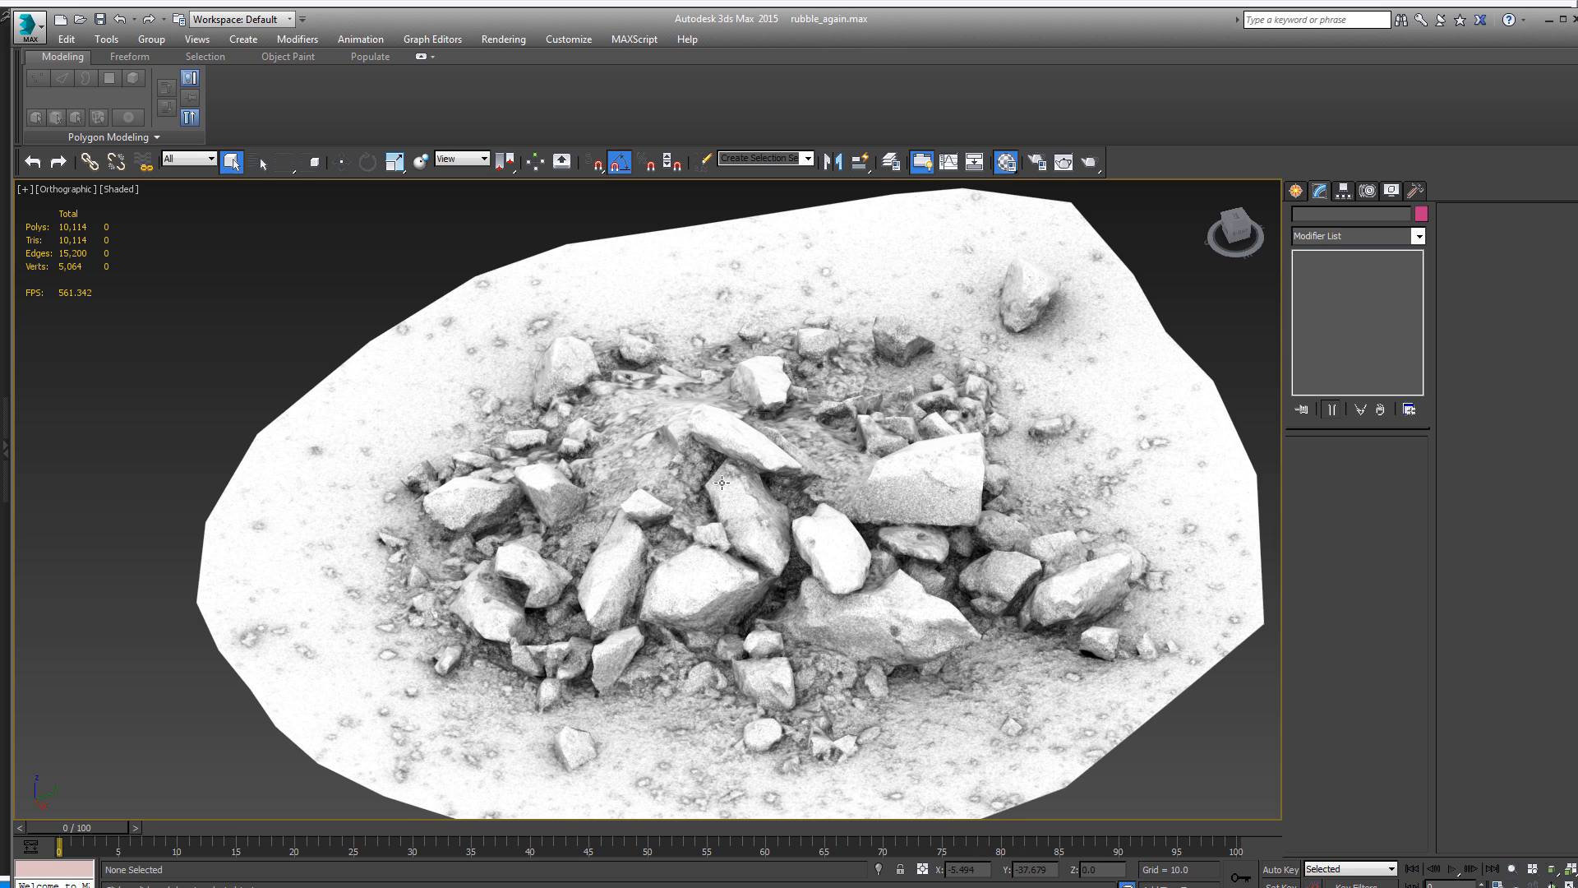
alt+middle_drag(721, 483, 841, 533)
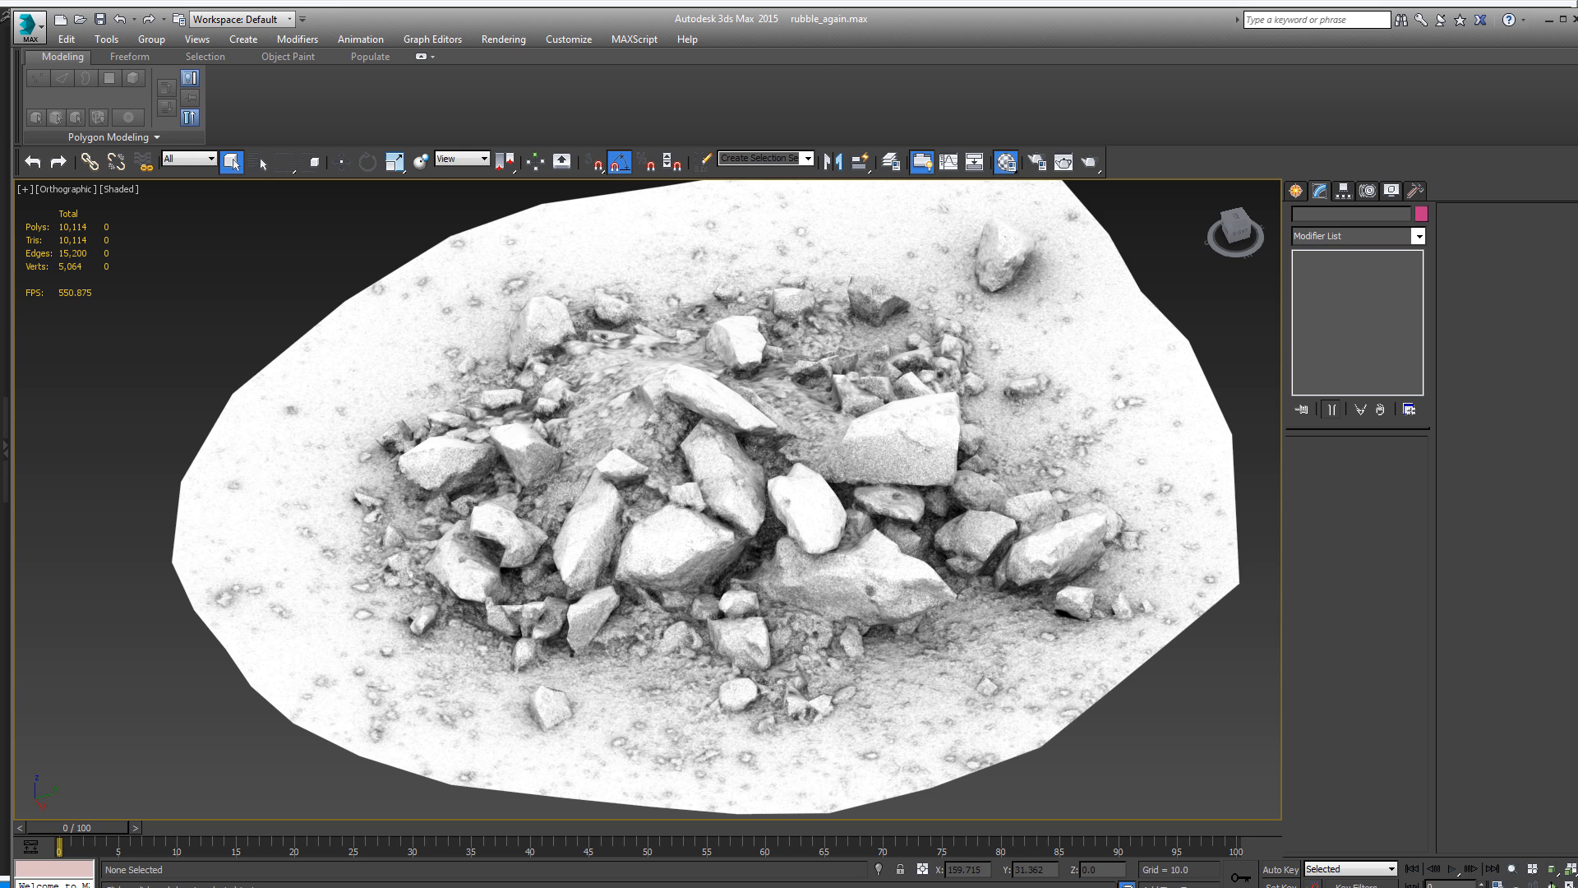
- In Handplane Baker, set super sampling to 8x and the ambient occlusion sample count to 30
key(alt+Tab)
drag(443, 69, 910, 129)
click(1075, 258)
click(1061, 326)
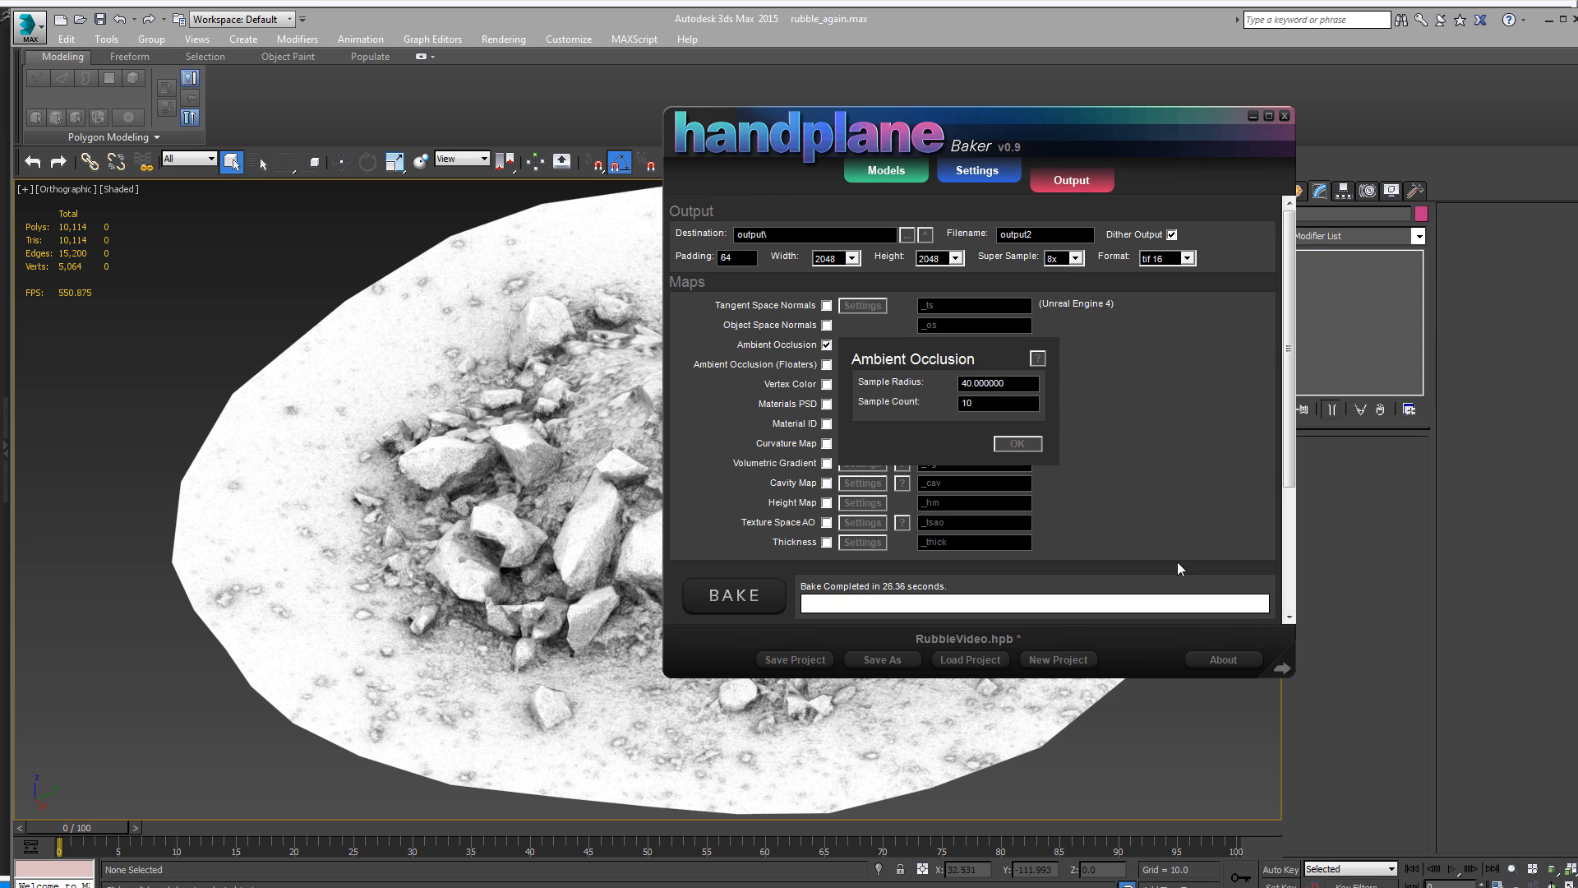
double_click(986, 402)
text(30)
click(1014, 384)
click(1038, 445)
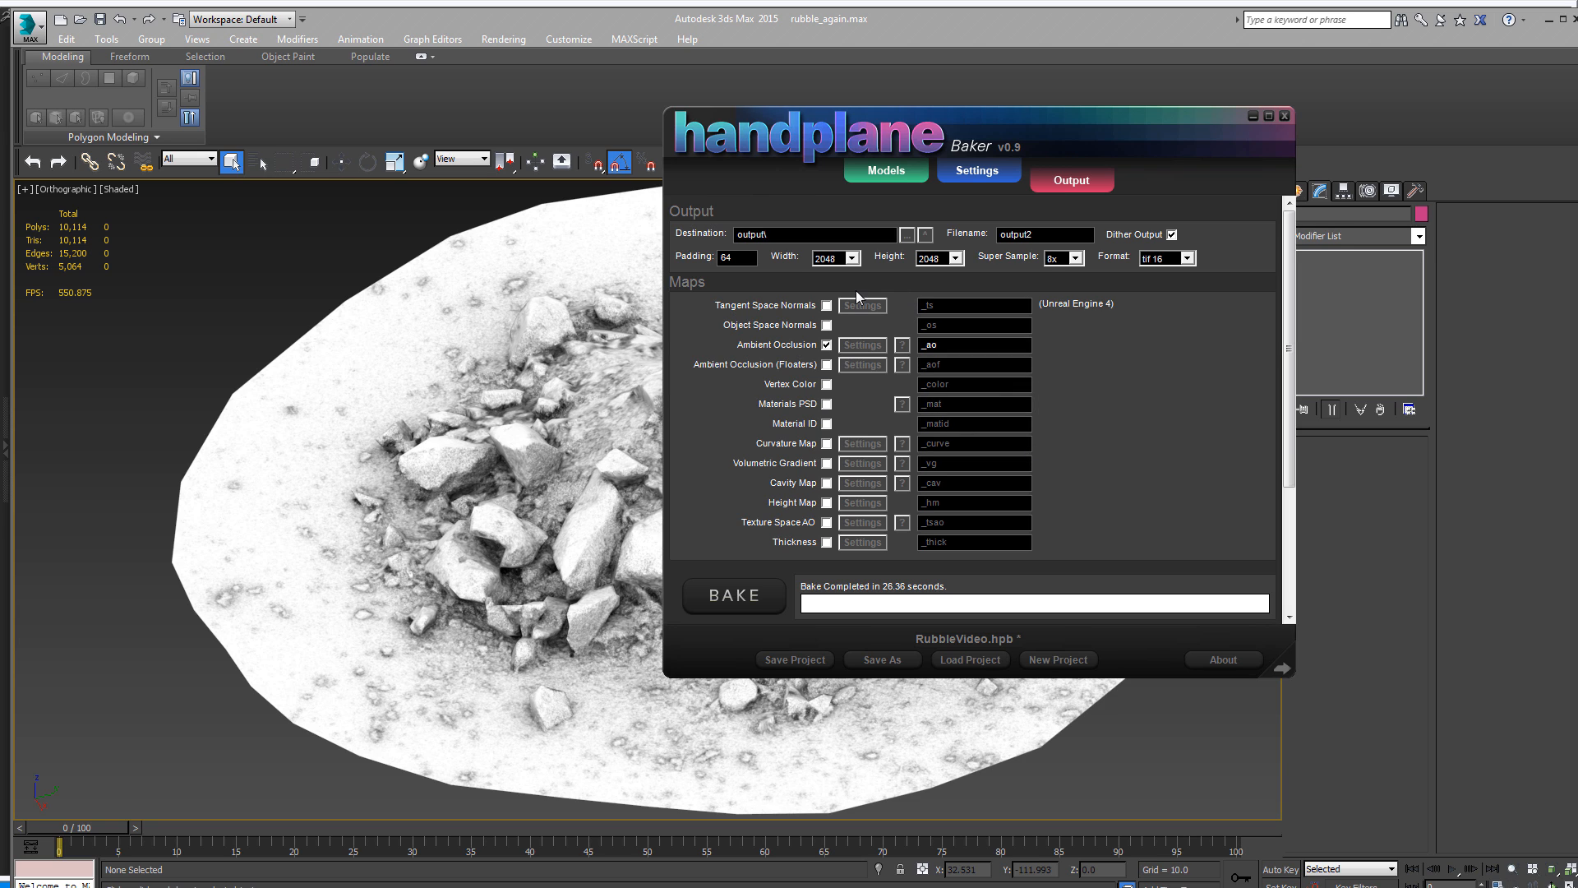
- Review the ambient occlusion bake settings, and return to 3ds Max to examine the smoother ambient occlusion on the rubble
click(863, 346)
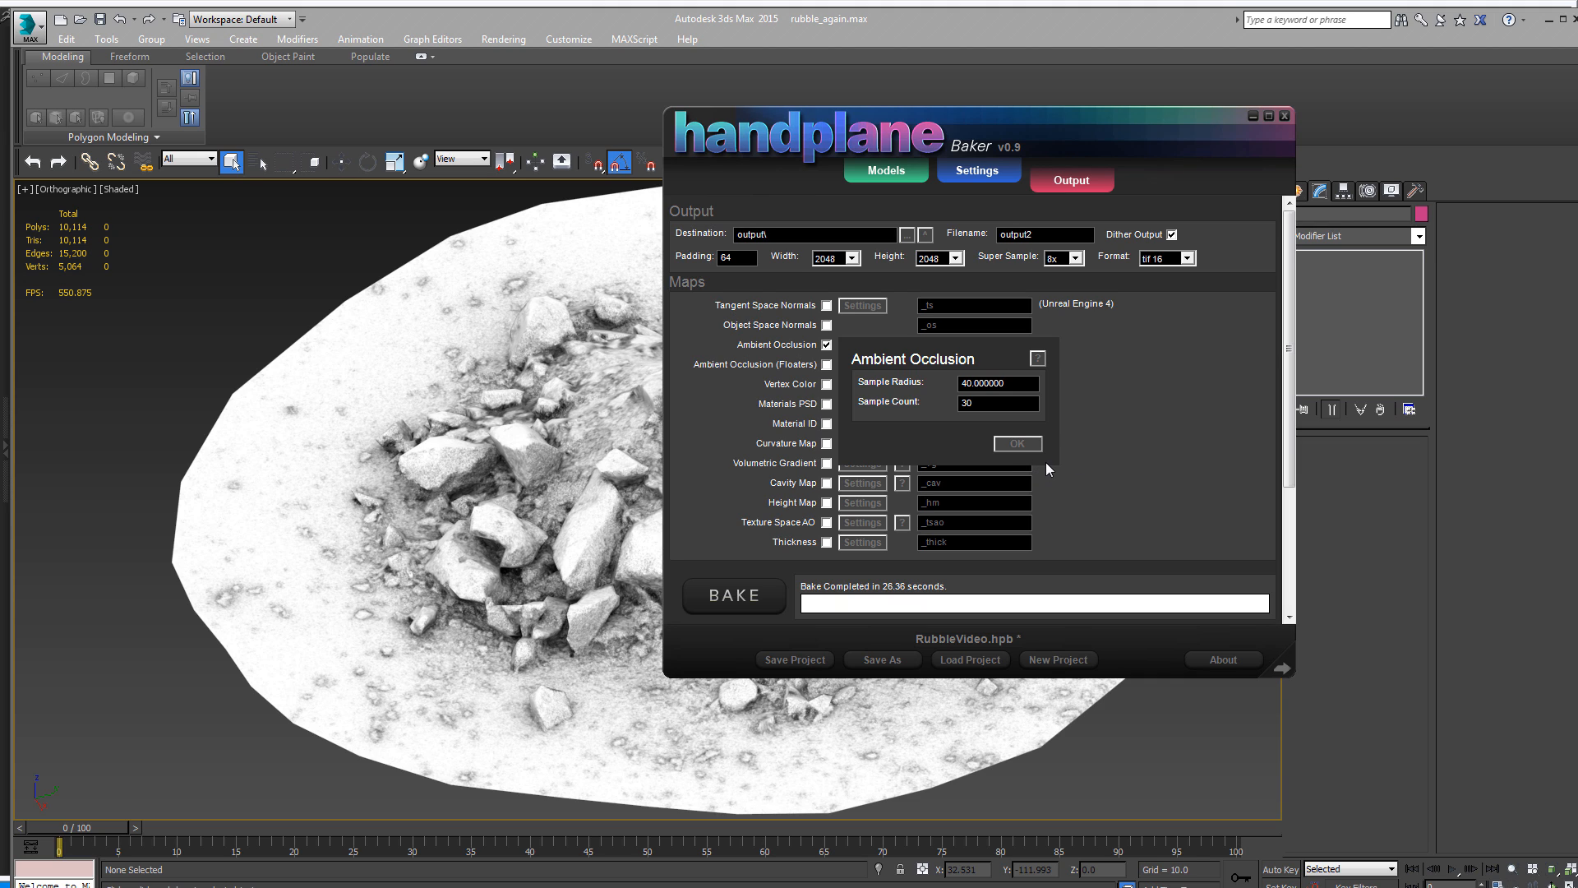
click(1017, 443)
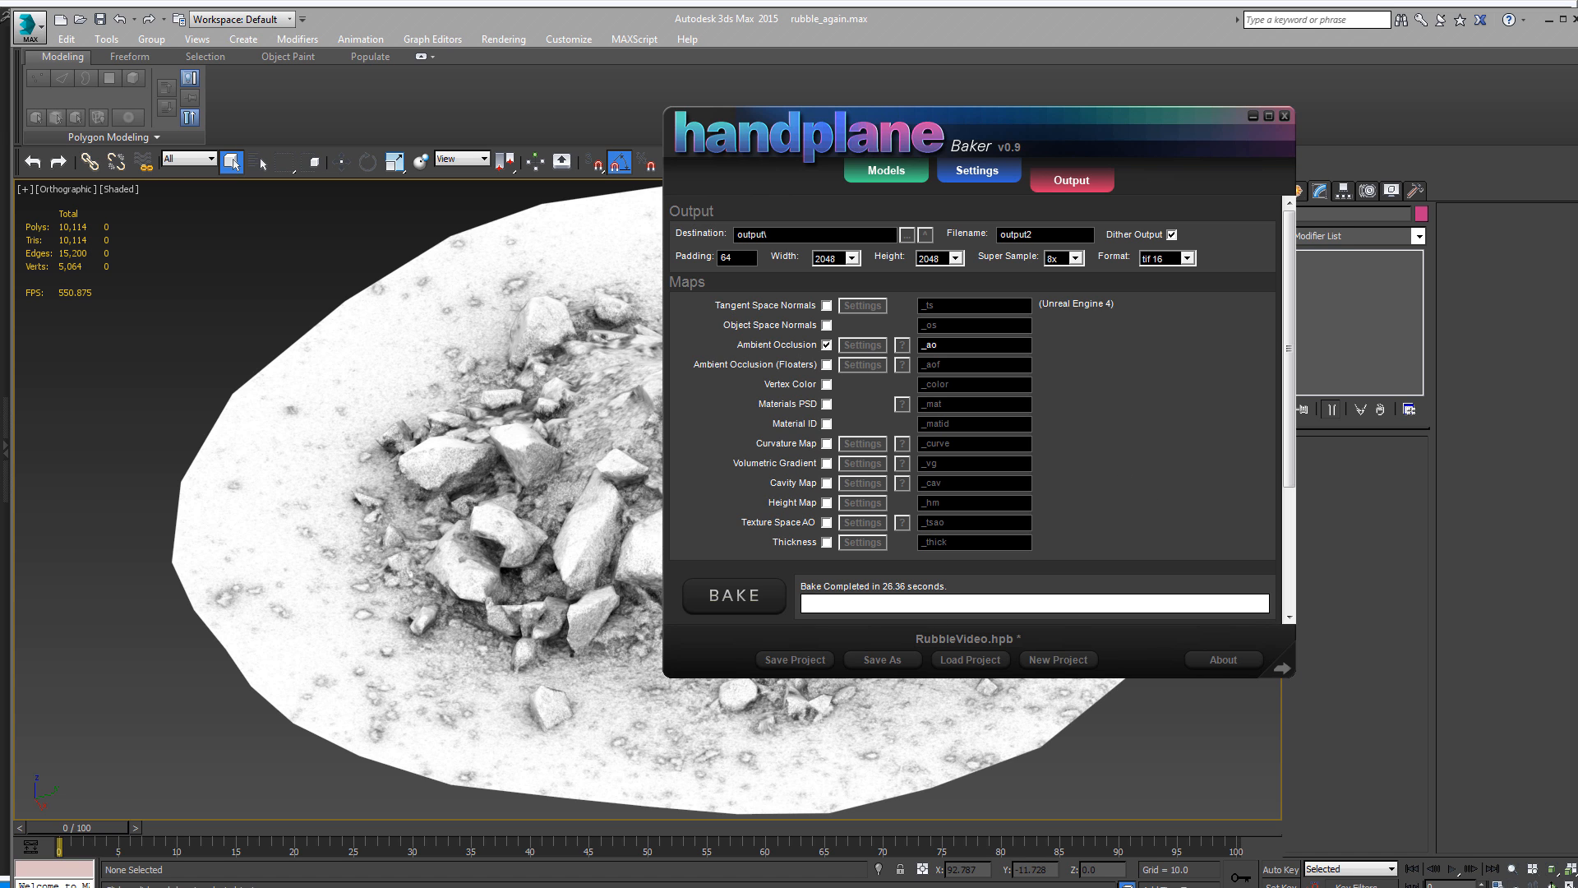
click(947, 690)
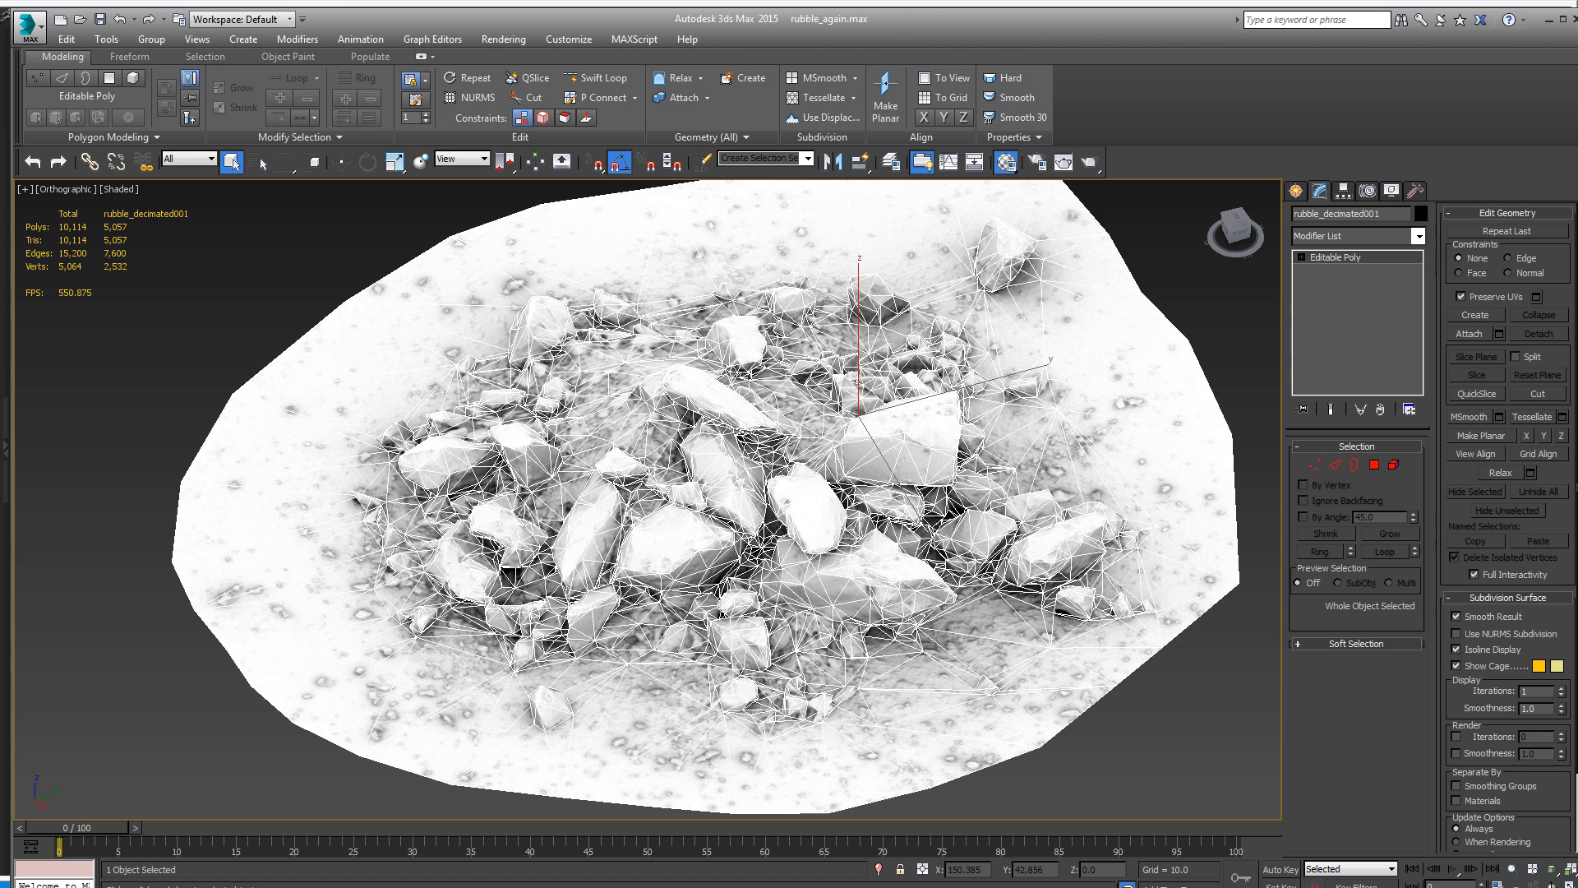
click(1147, 745)
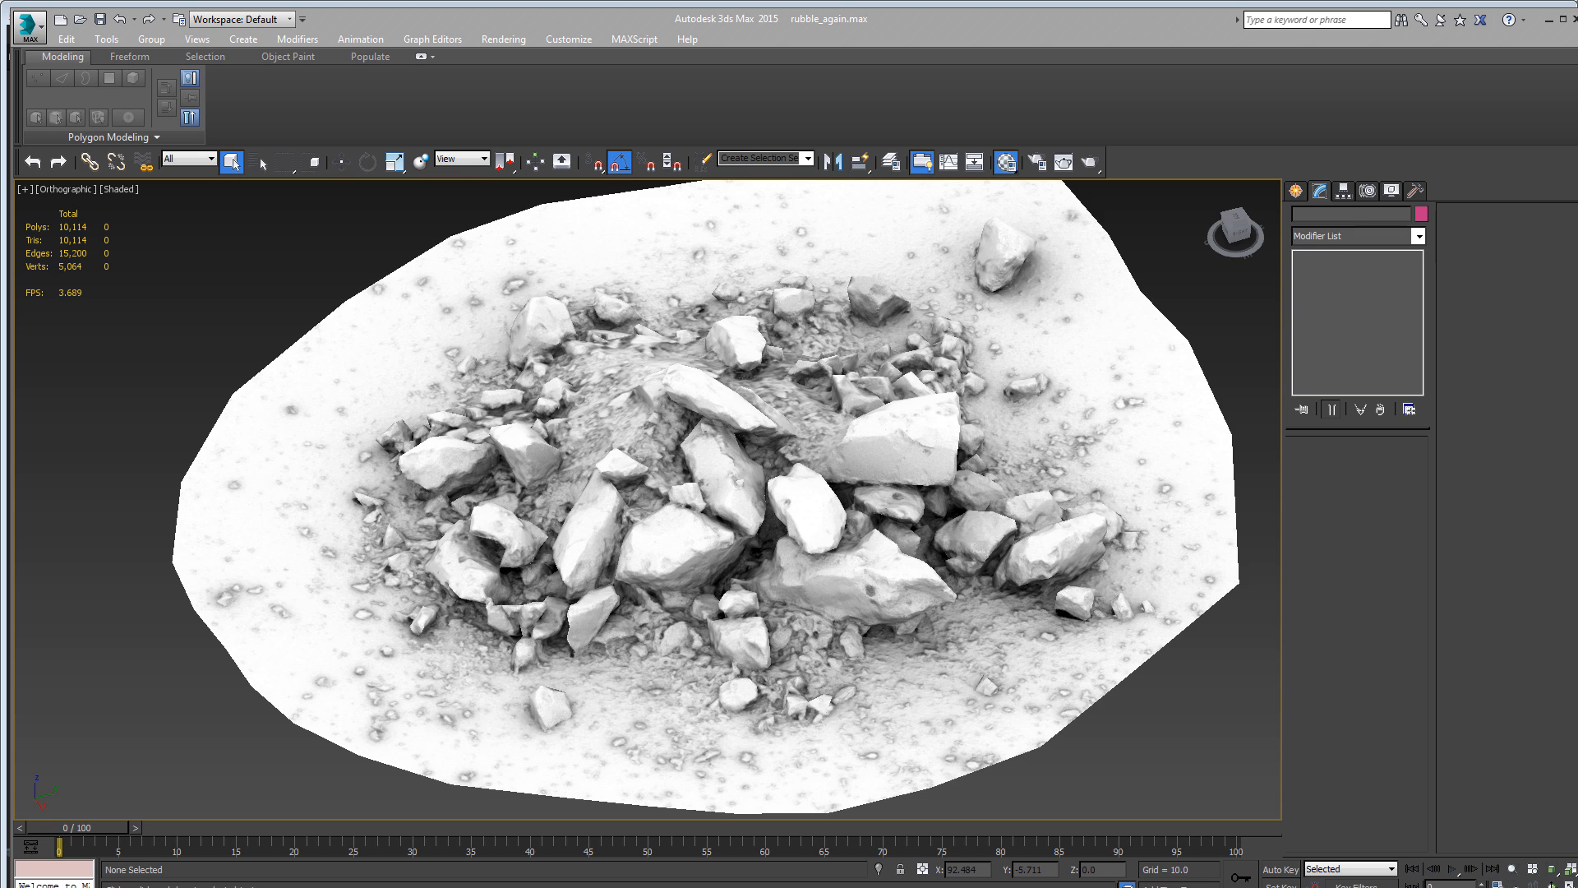
- In Handplane Baker, replace the highpoly model withfloor.OBJ with masked.OBJ from the High folder
key(alt+Tab)
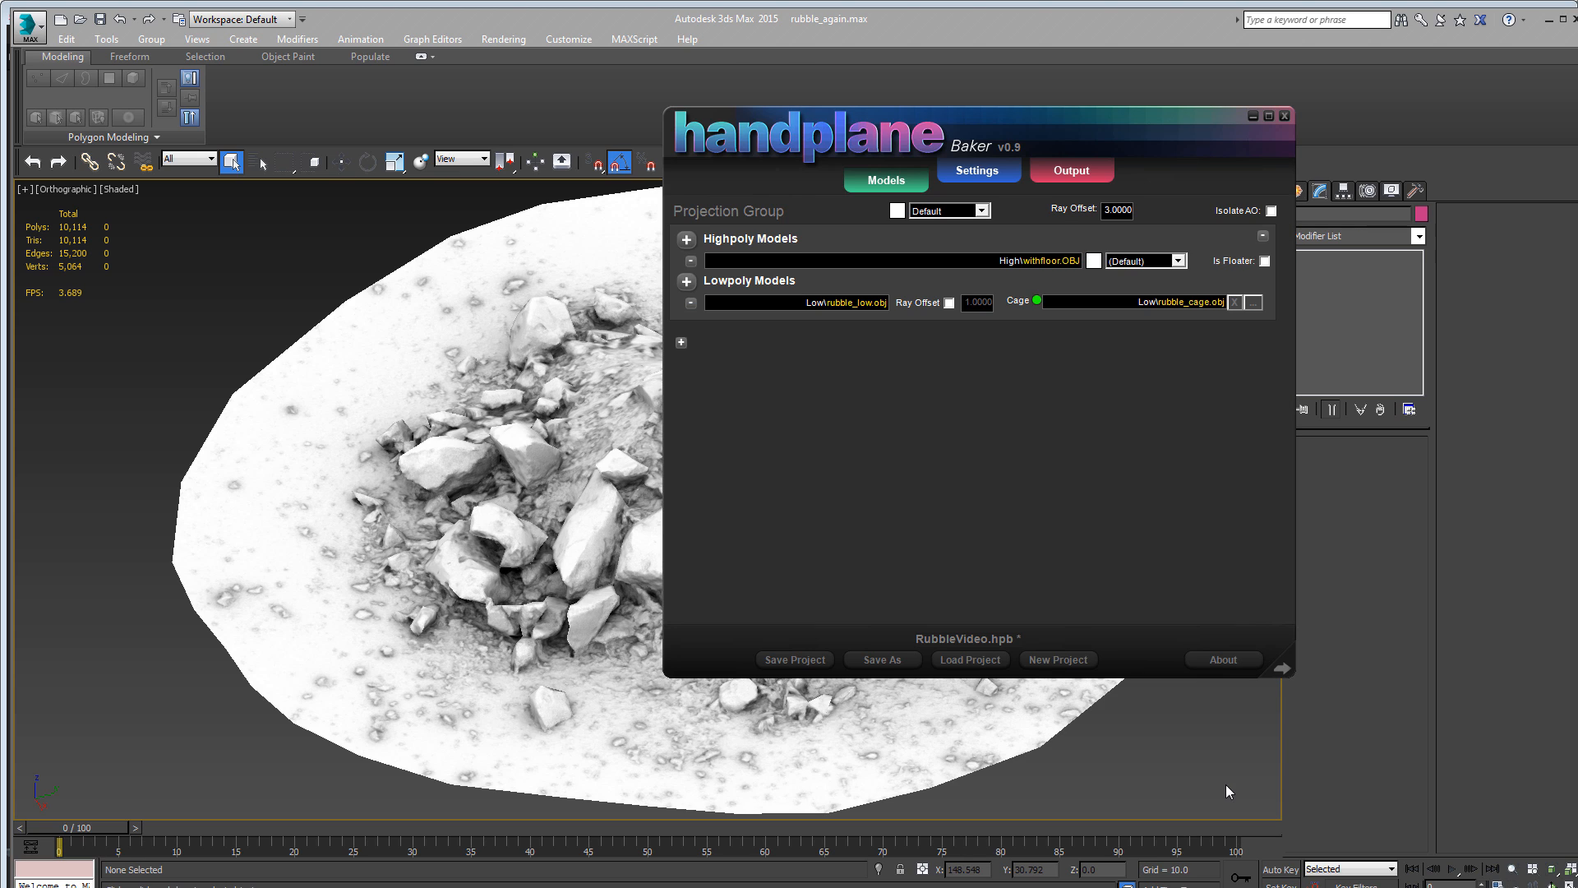
drag(855, 132, 784, 151)
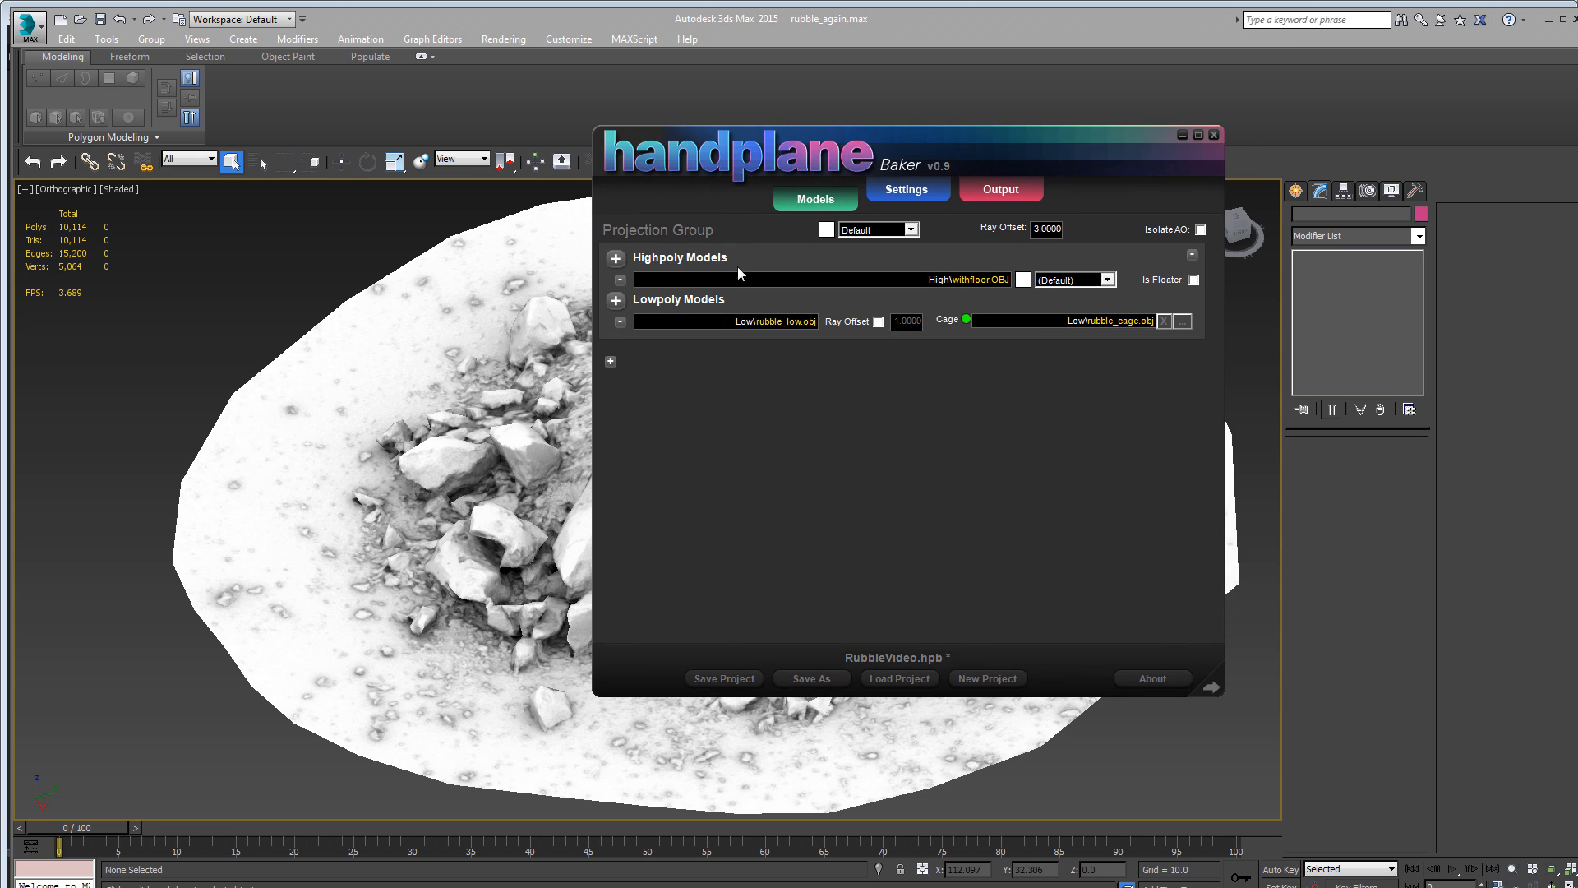
click(622, 280)
click(616, 259)
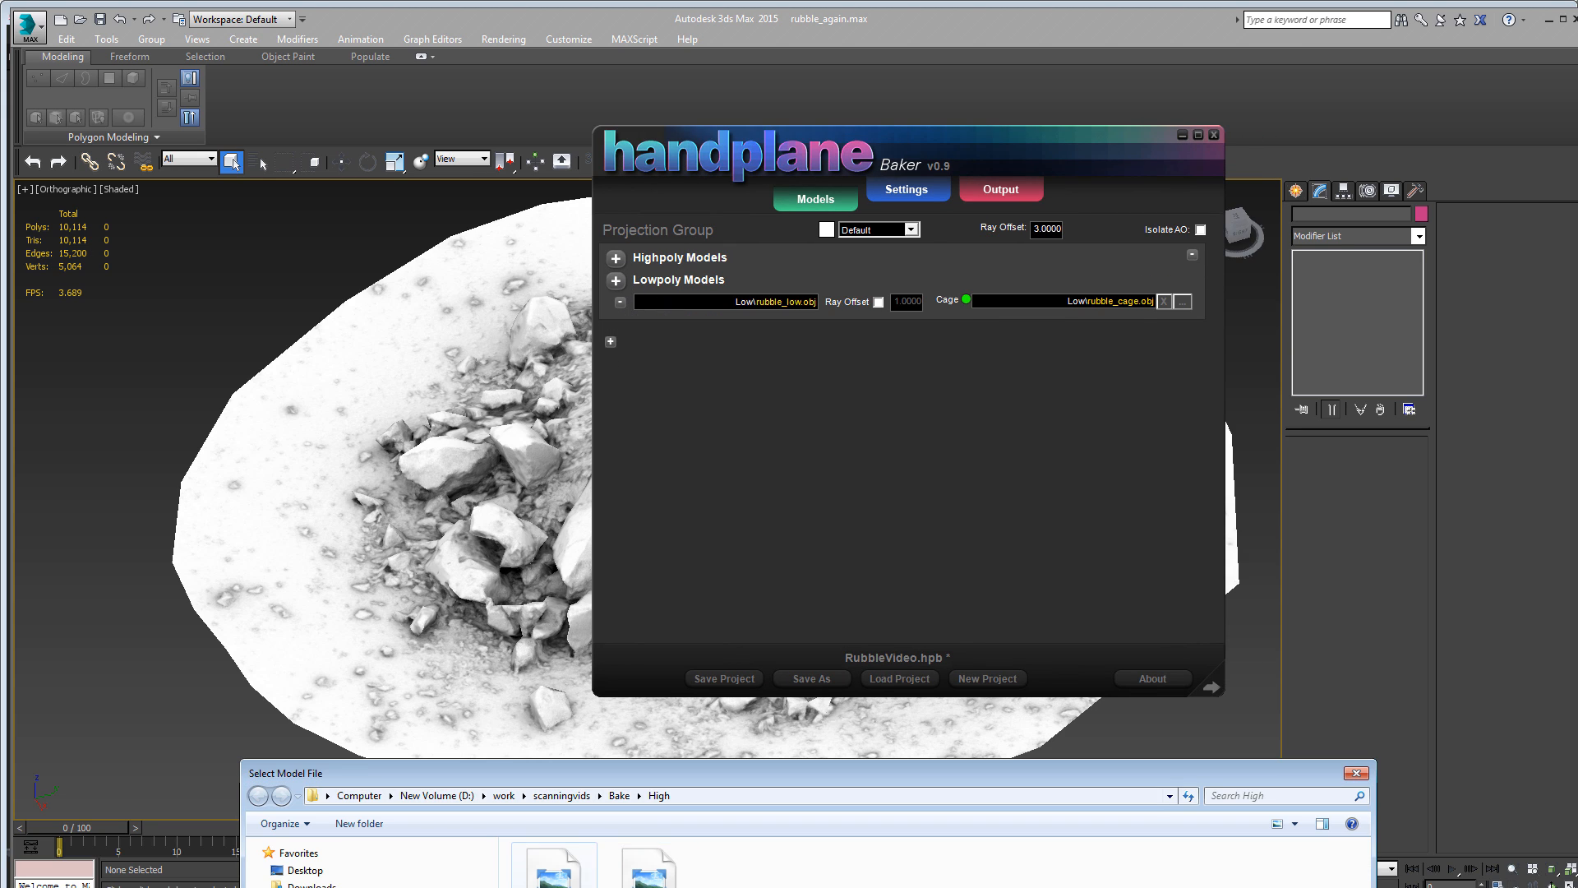
double_click(553, 869)
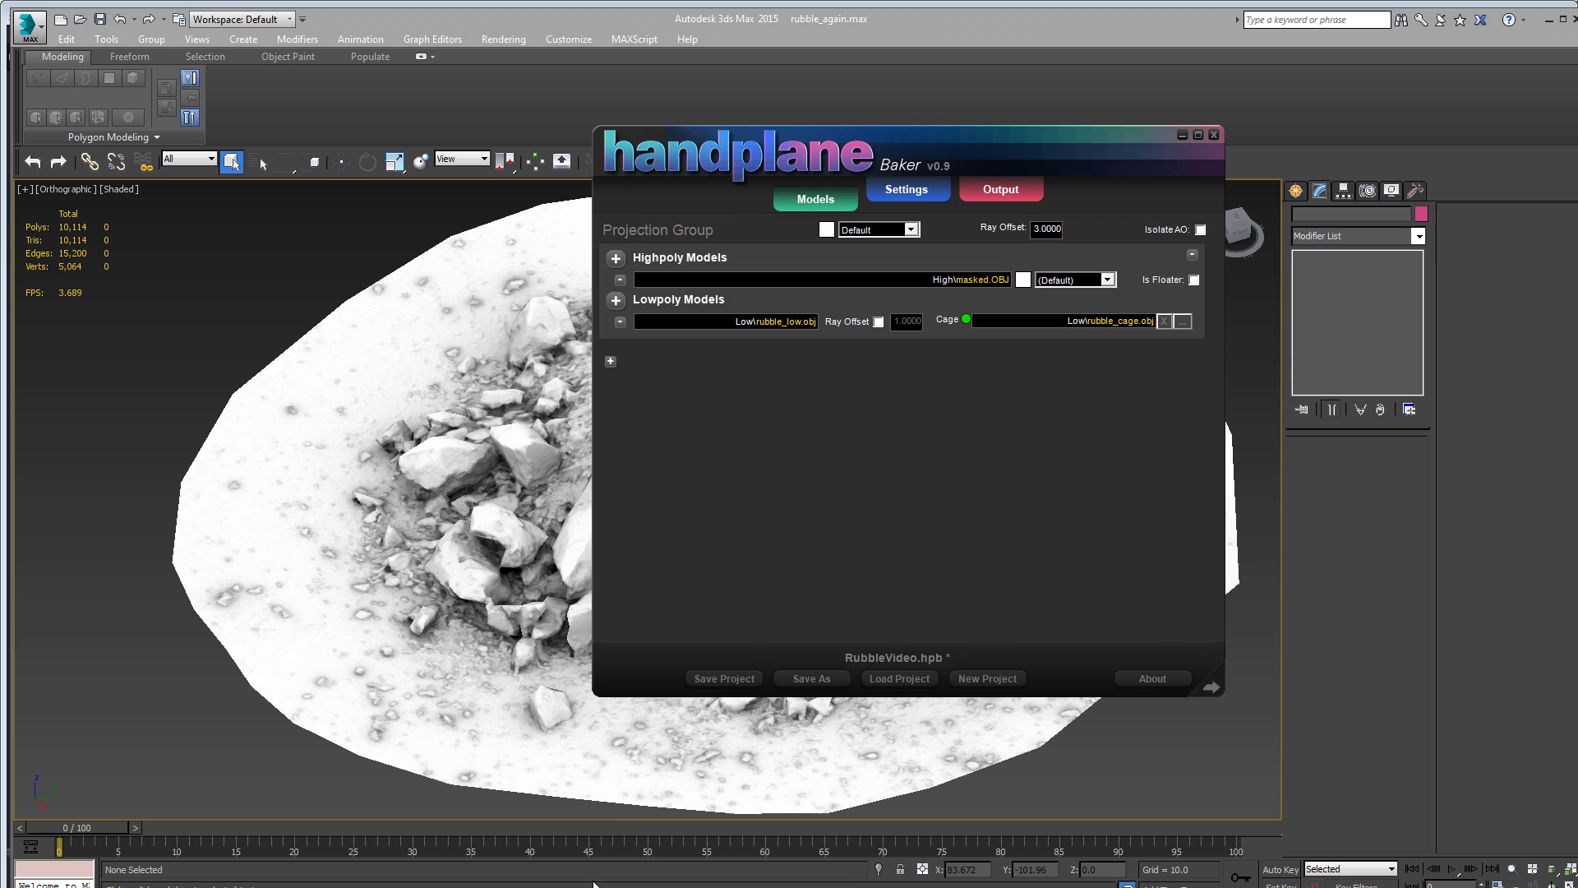
- Enable only the Material ID map for output, and review the material presets in the baker settings
click(1000, 191)
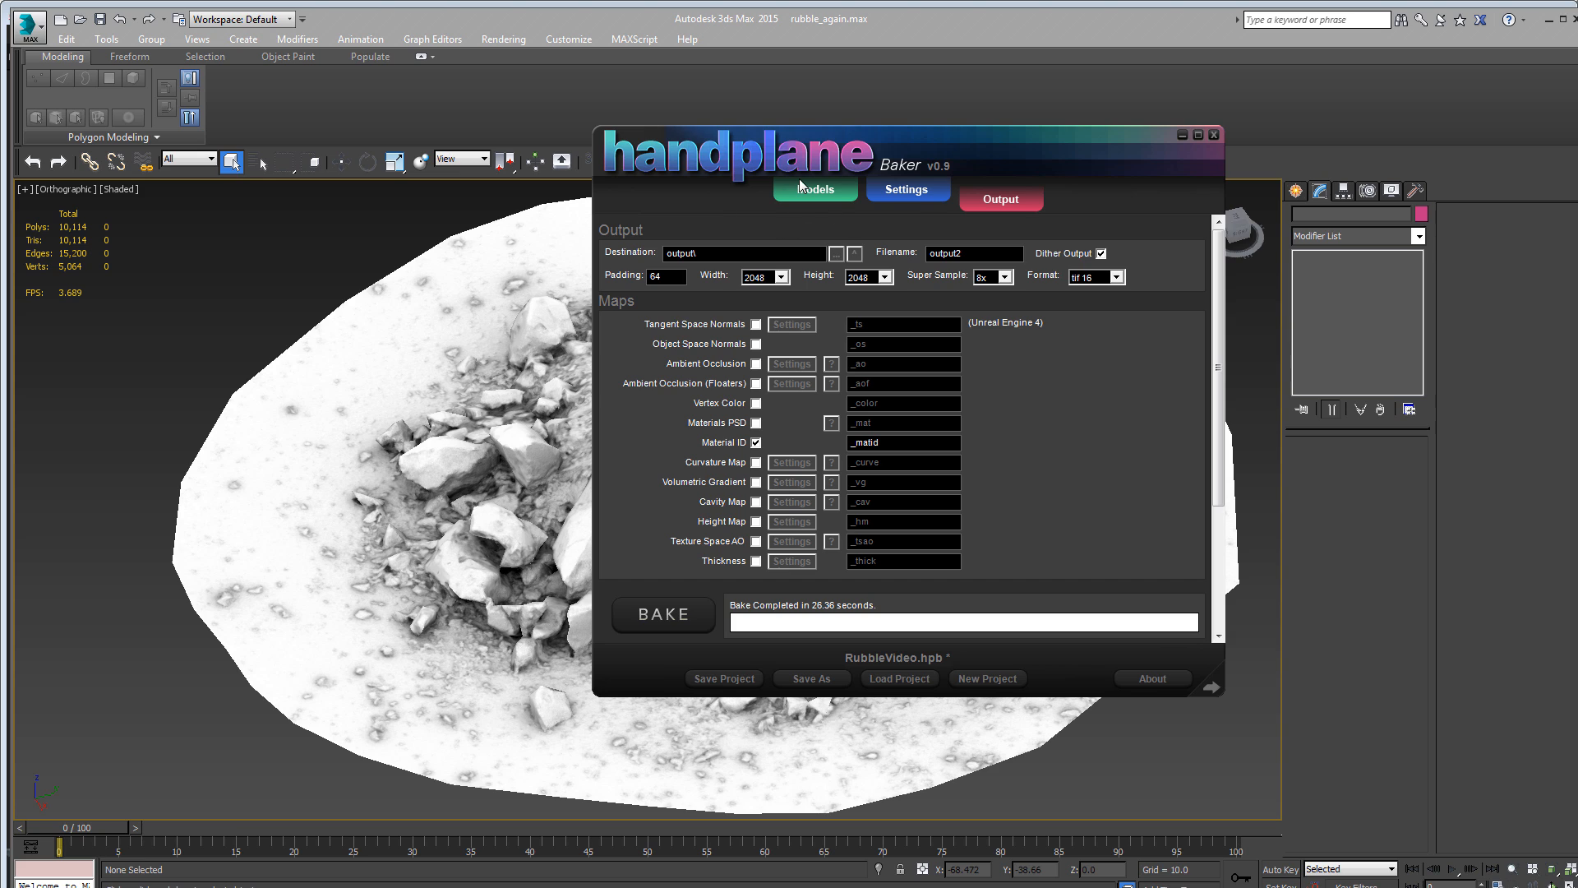
click(915, 189)
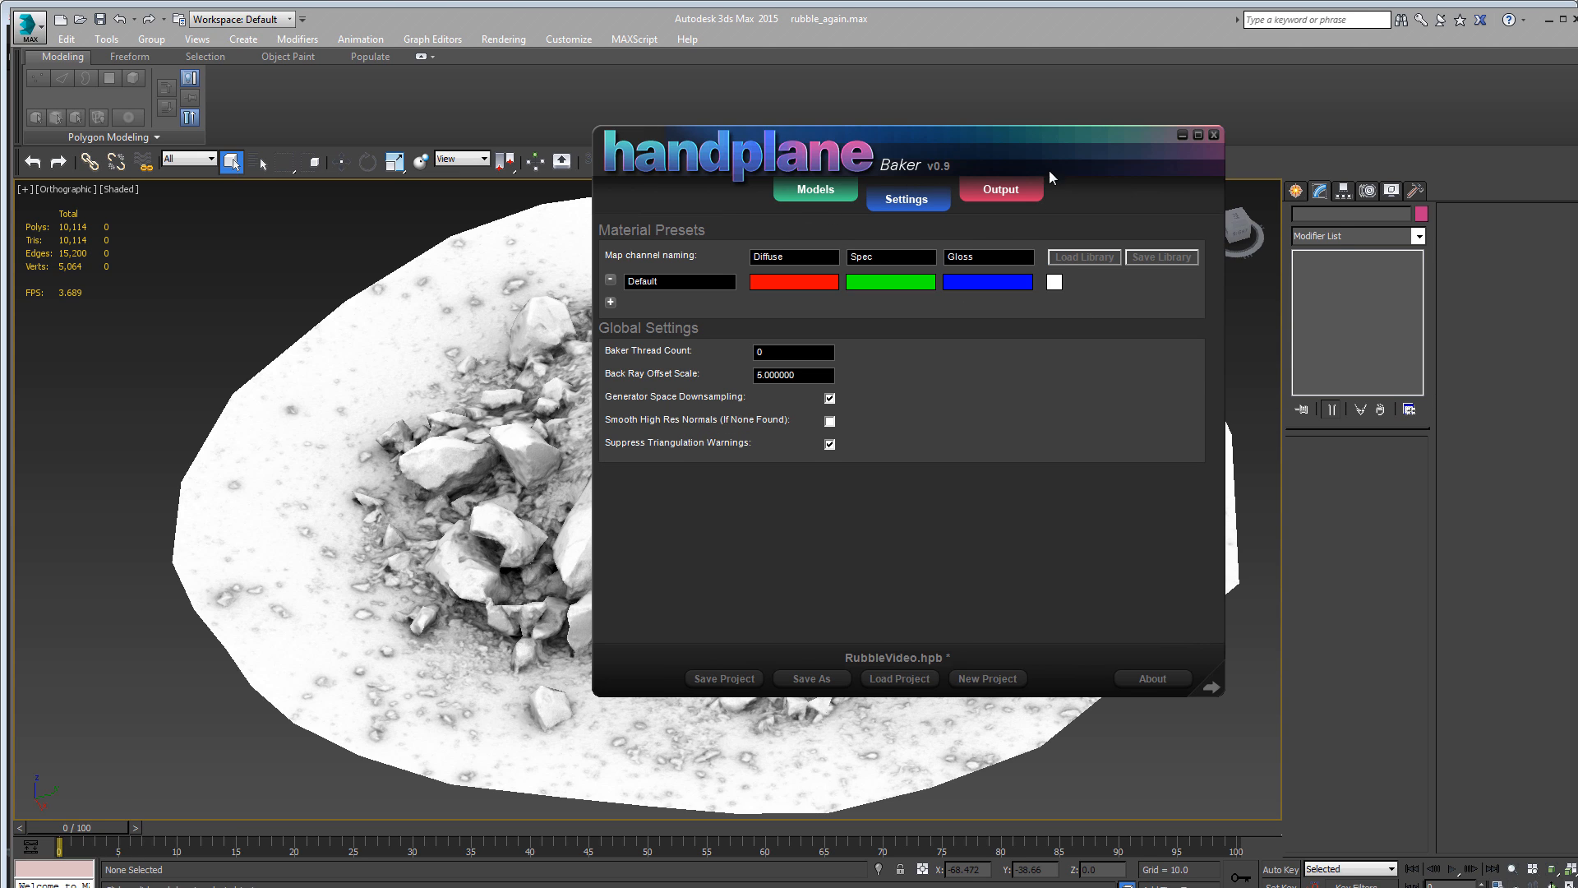
- Return to 3ds Max and examine the black-and-white Material ID mask on the decimated rubble mesh
click(159, 327)
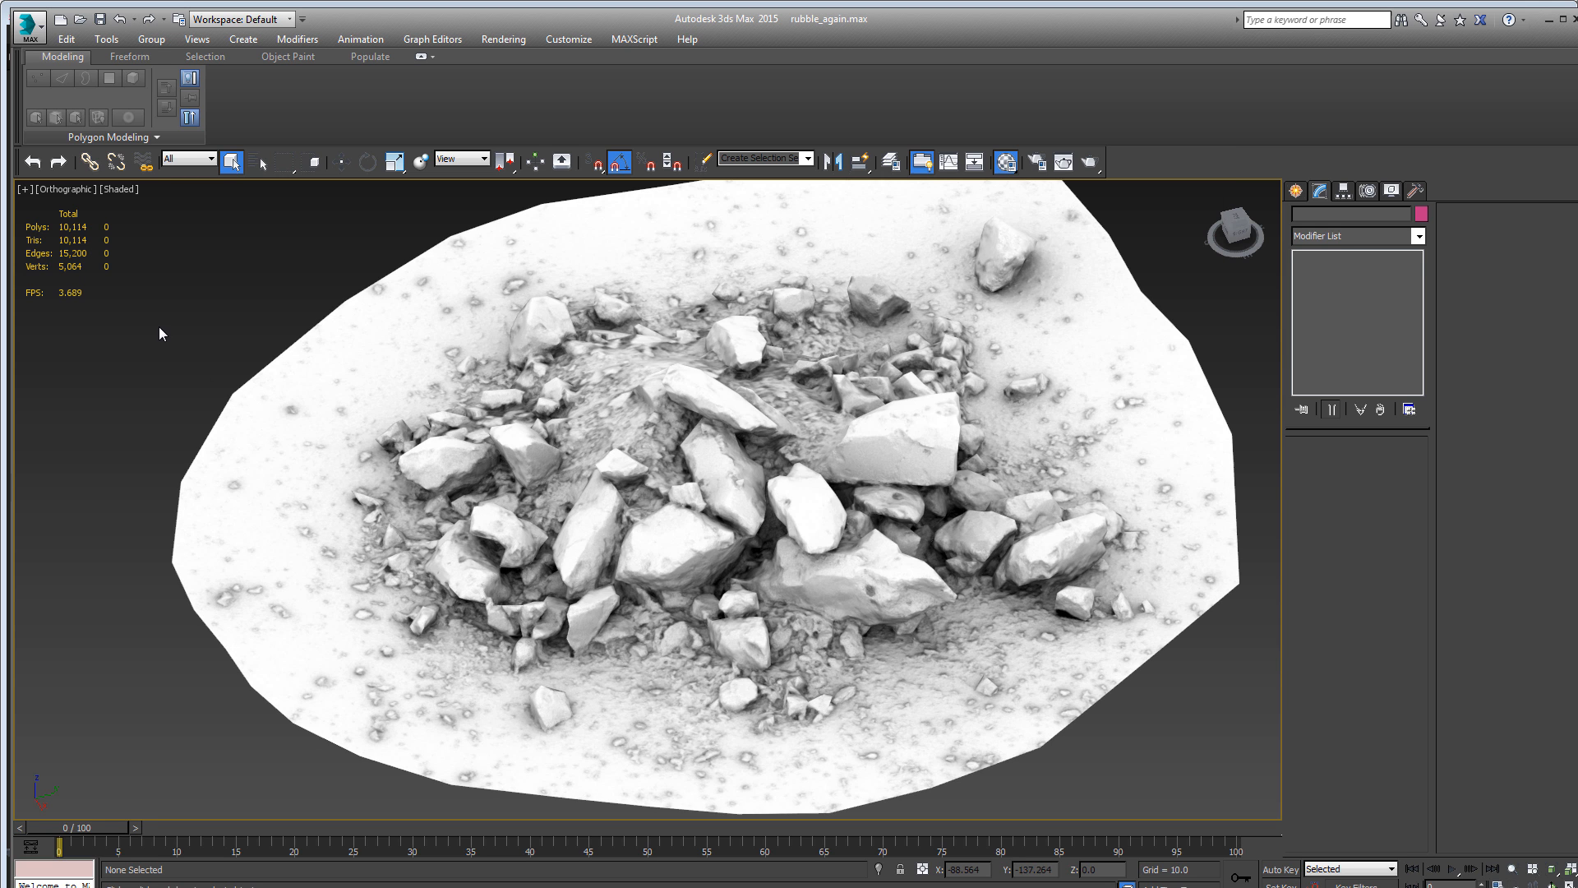
click(456, 411)
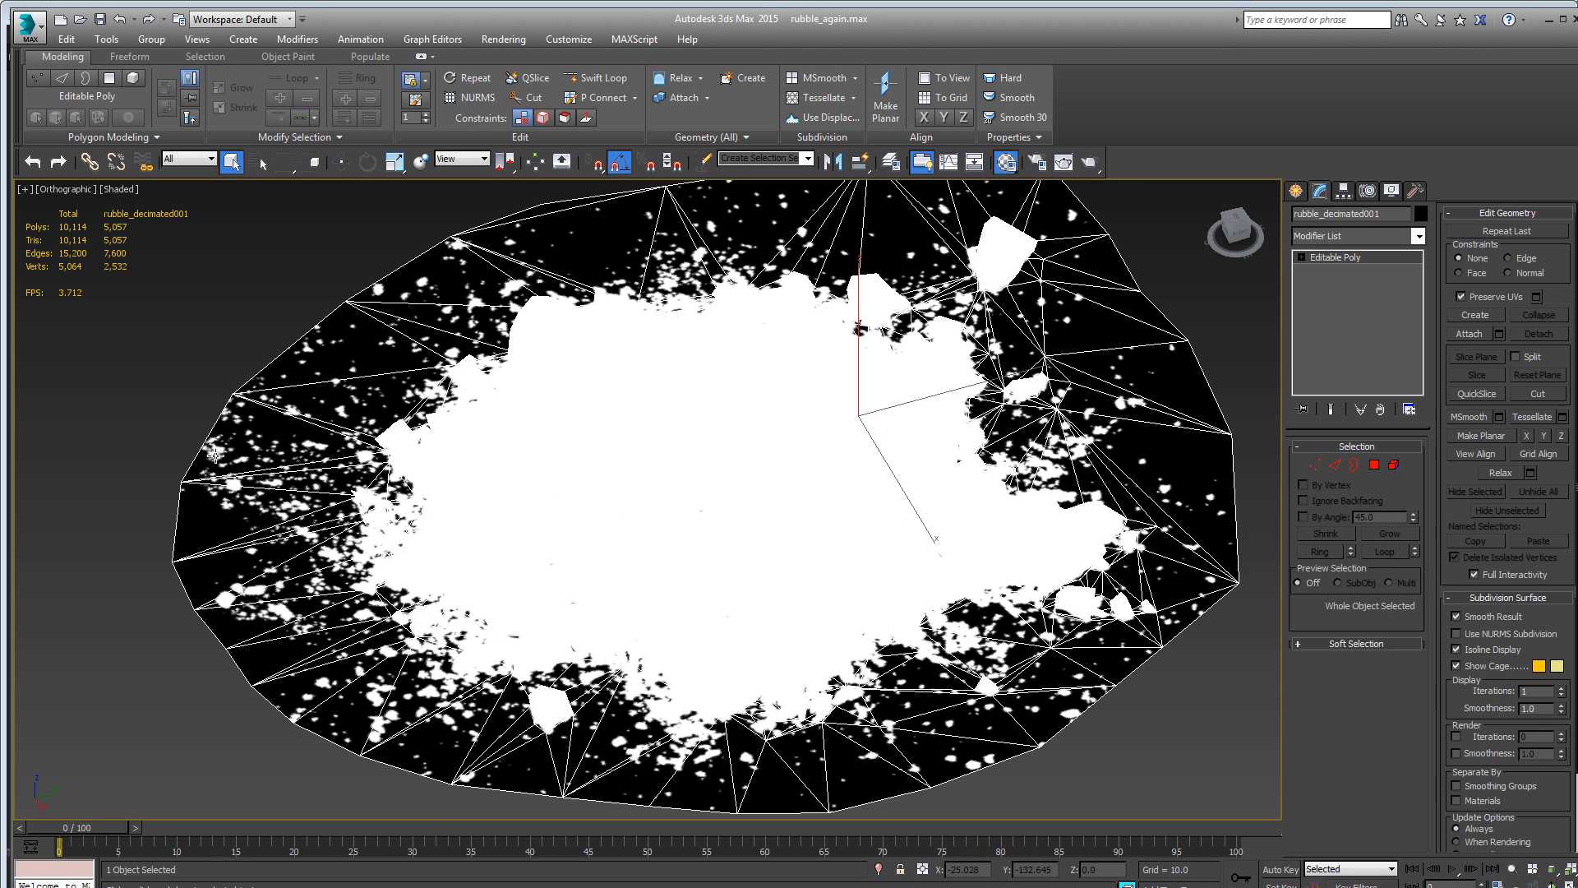
click(161, 423)
click(361, 470)
click(81, 343)
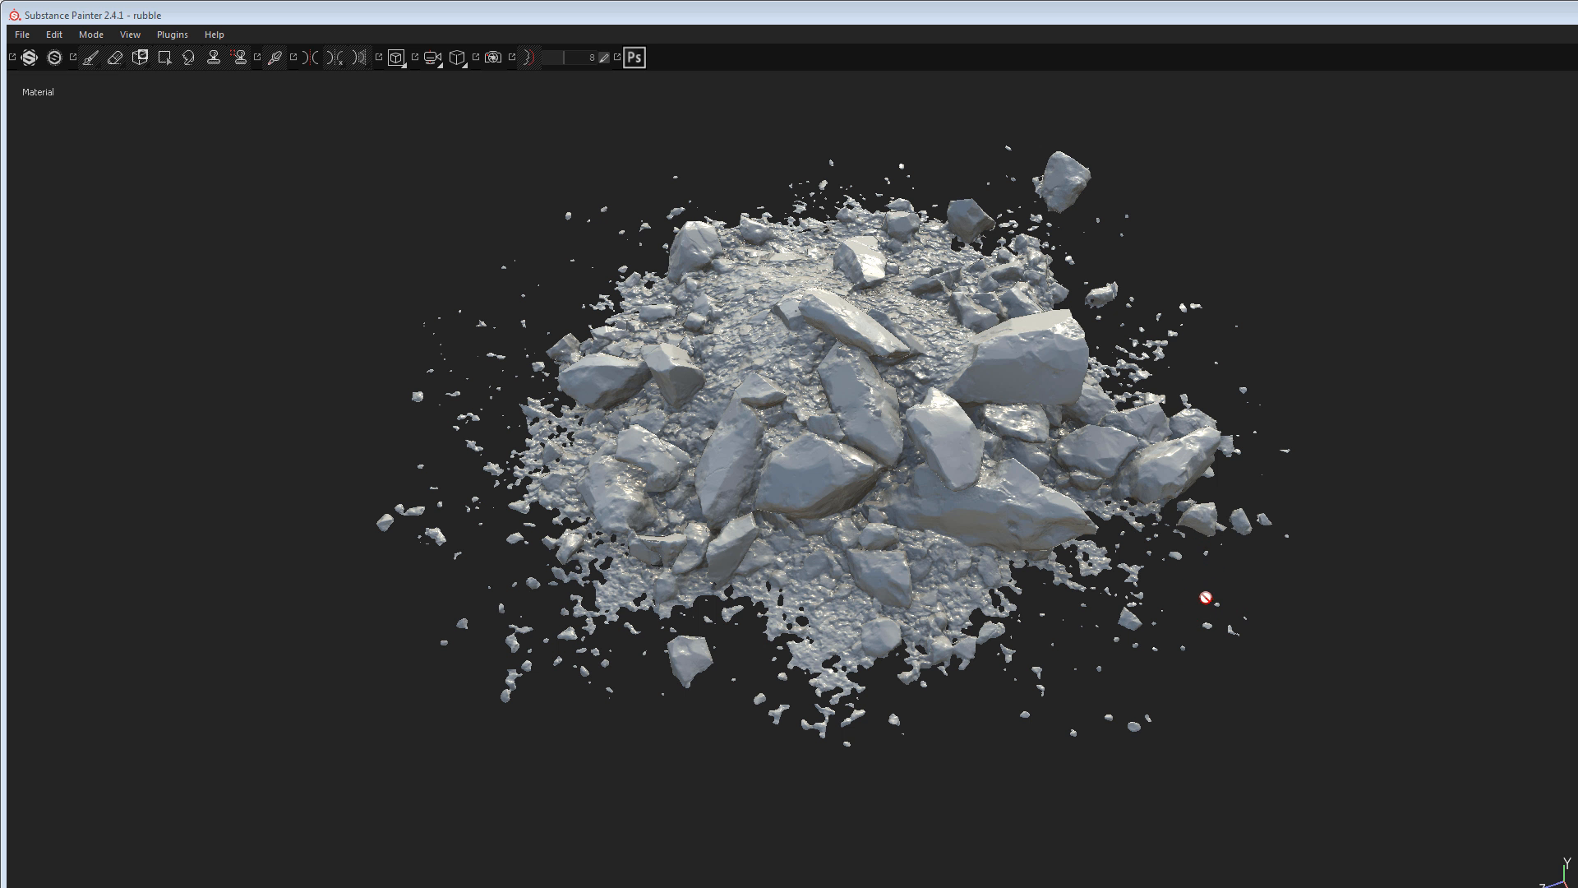
- Switch to Substance Painter and examine the masked rubble, untextured and textured, from several angles
alt+drag(1238, 630, 1053, 651)
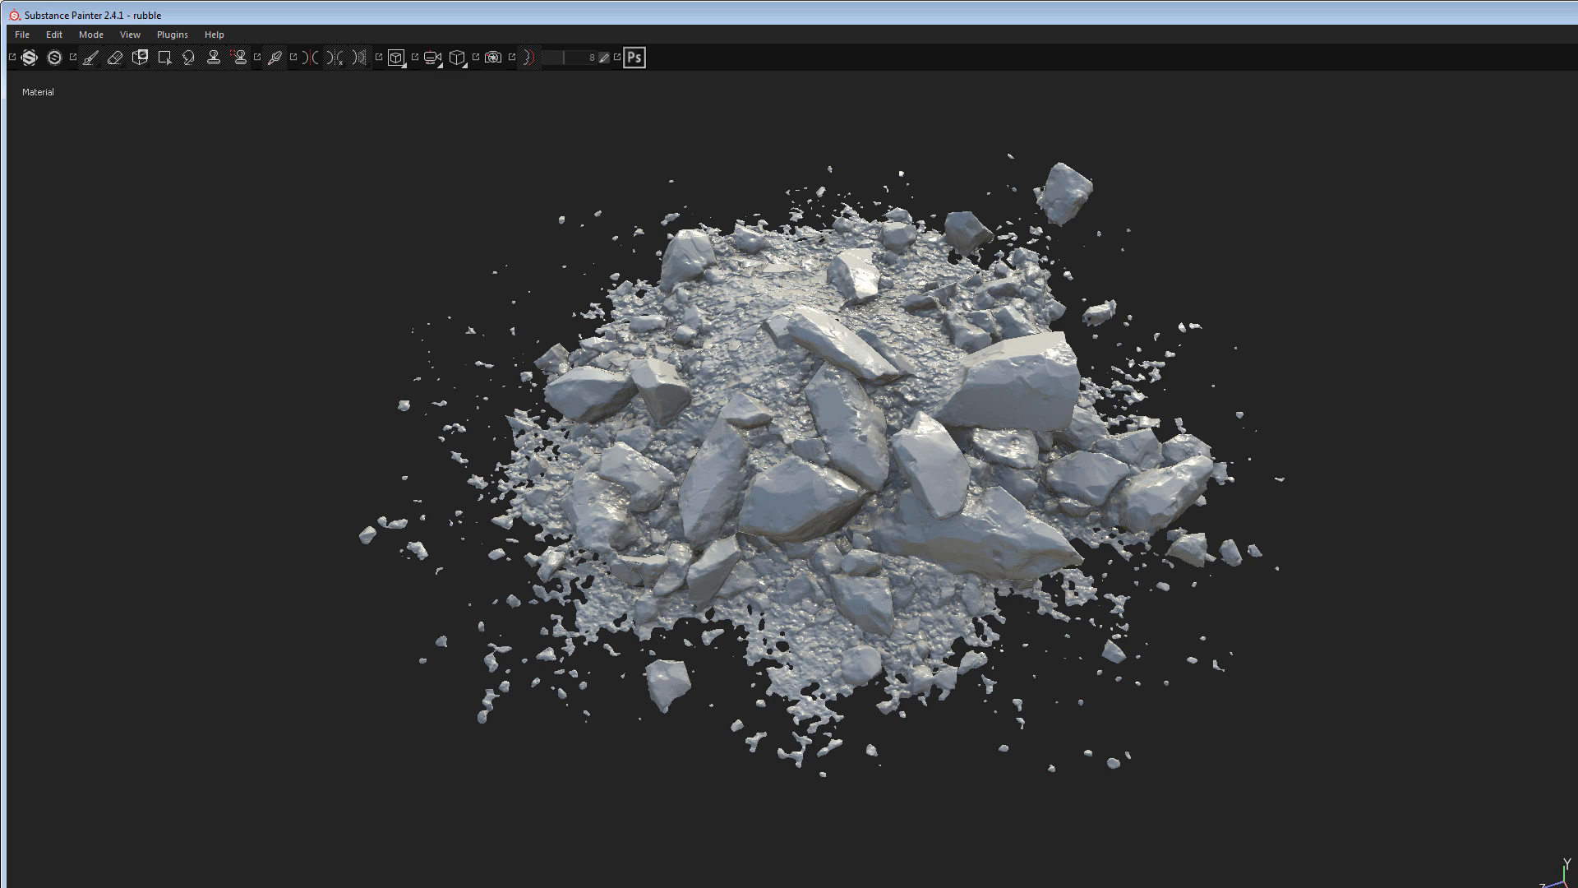
mouse_move(1317, 310)
alt+mouse_down()
mouse_move(1309, 354)
mouse_move(1312, 336)
alt+mouse_up()
shift+right_drag(1404, 367, 1120, 337)
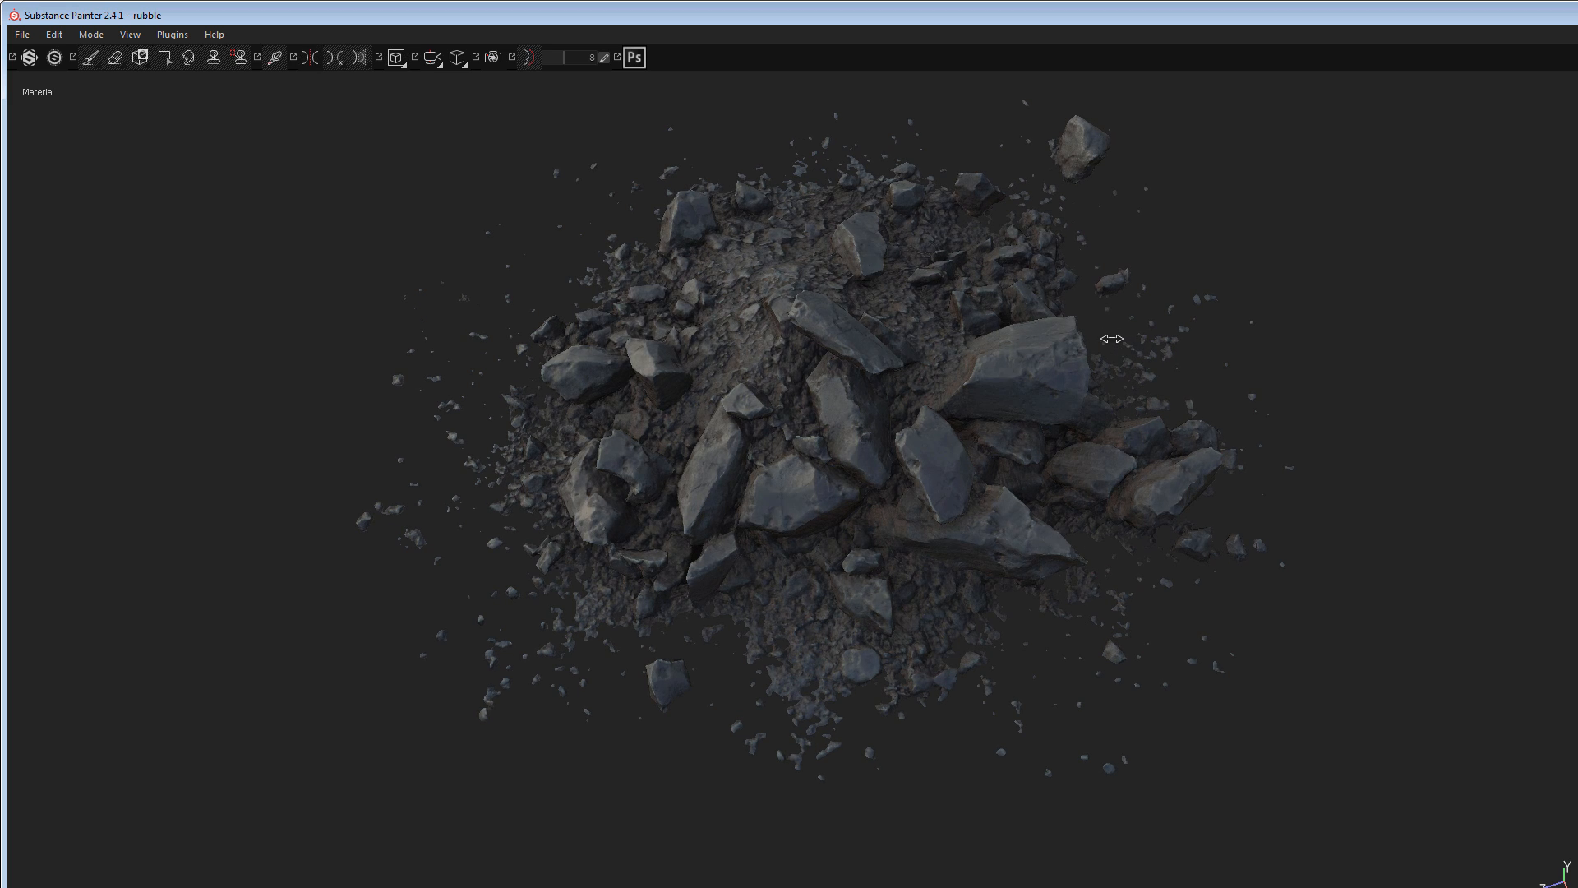
alt+drag(1230, 410, 1205, 348)
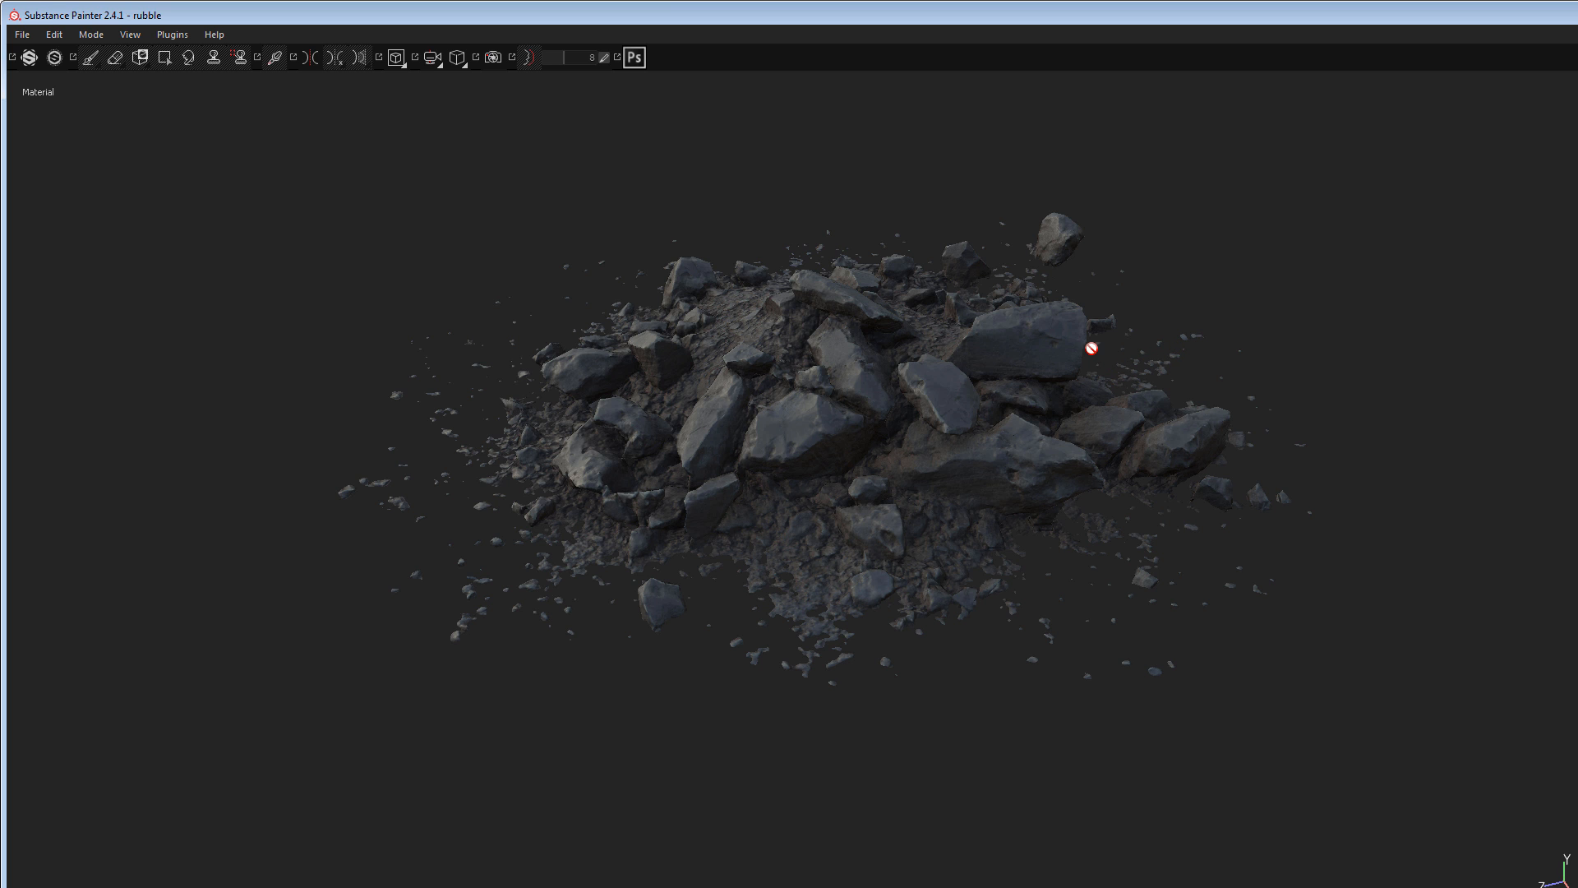
alt+drag(1082, 370, 1103, 457)
alt+middle_drag(1104, 457, 1132, 443)
alt+drag(1133, 444, 1148, 430)
alt+middle_drag(1147, 430, 1167, 436)
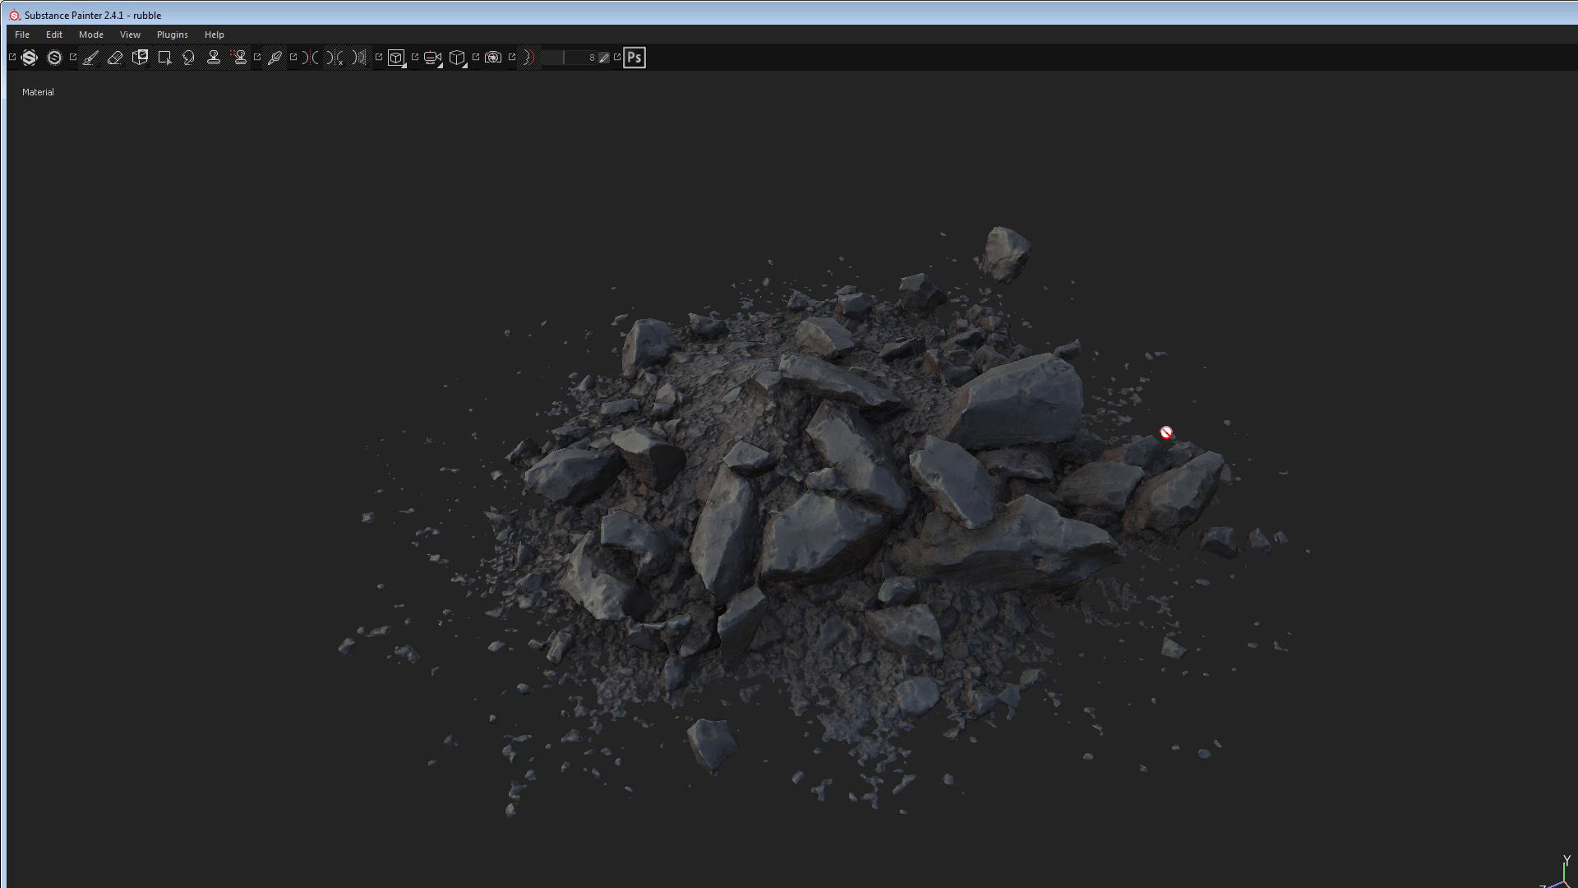